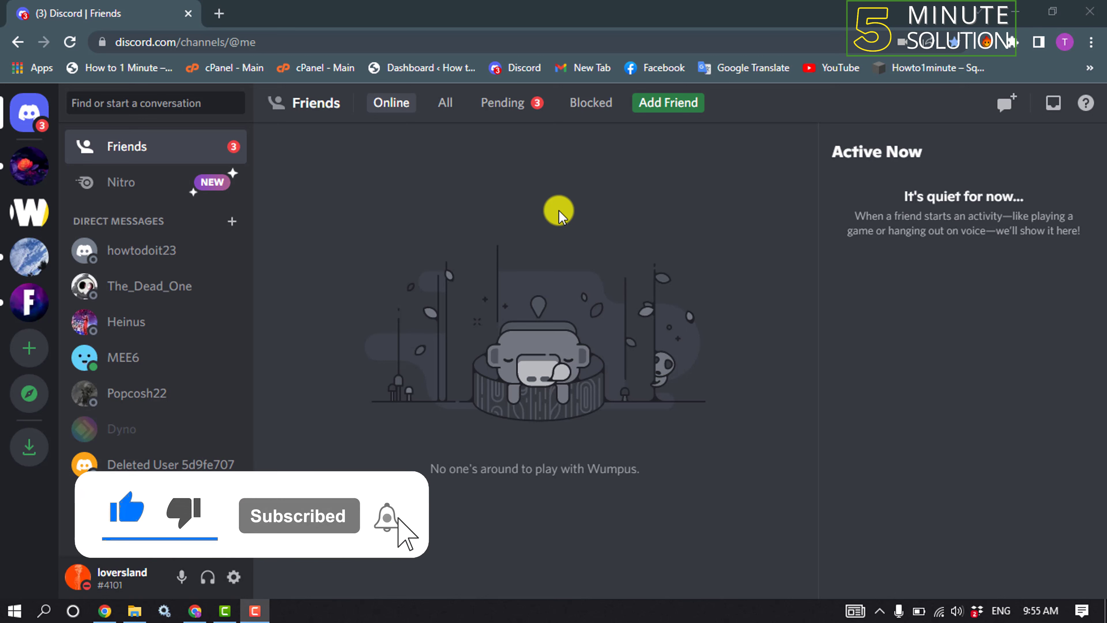
- Open the How to do it server and start adding a channel under TEXT CHANNELS
click(26, 220)
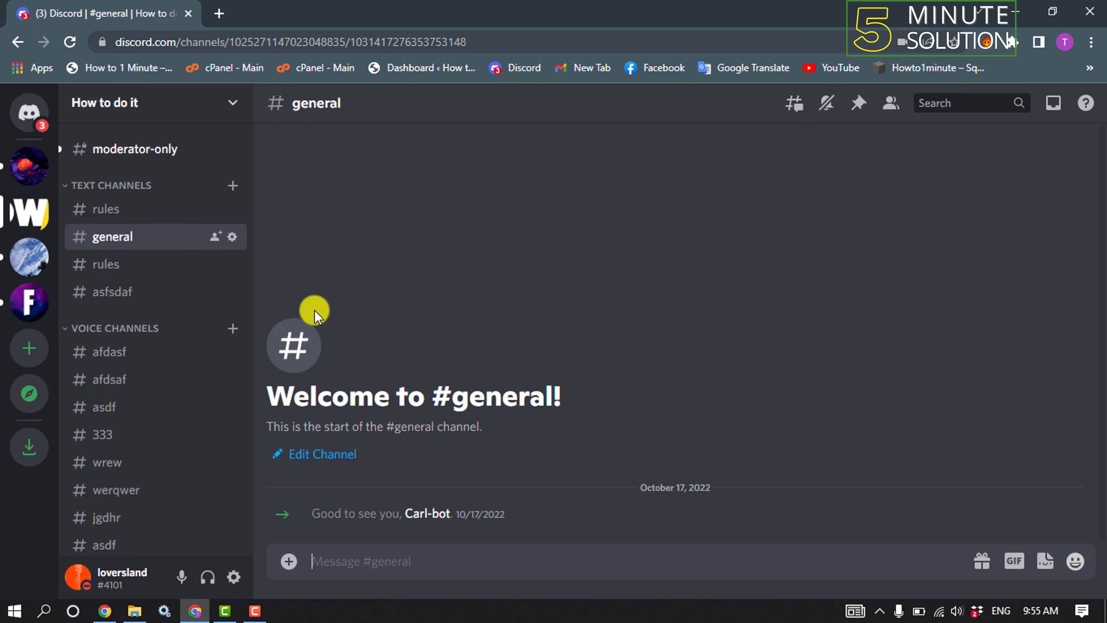
click(232, 185)
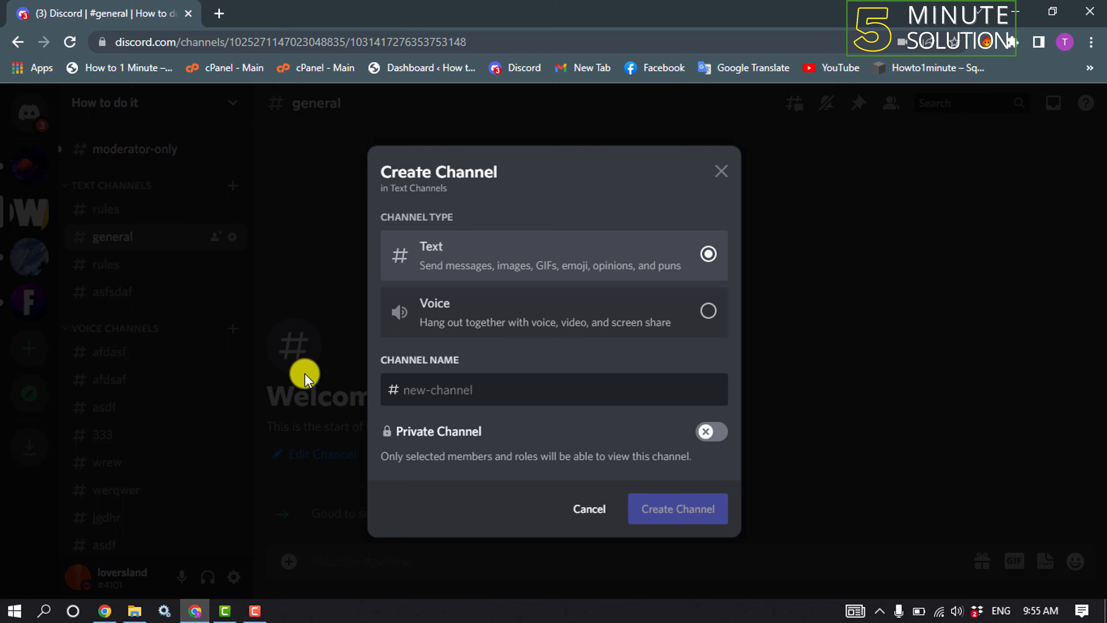
- Name the new text channel google-forms and create it
text(google-forms)
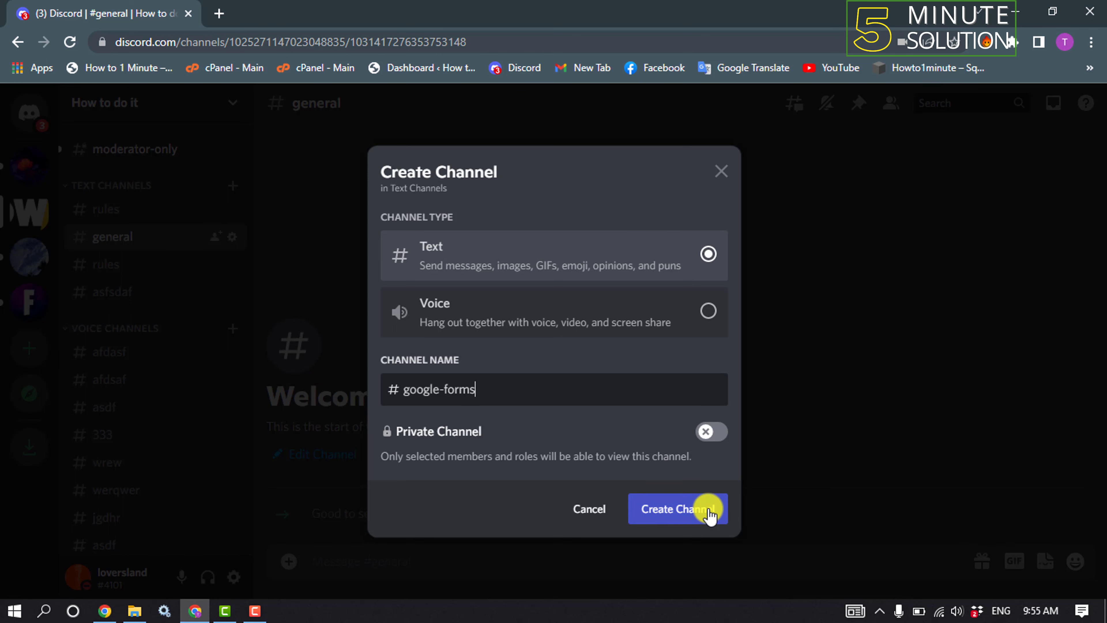
click(709, 514)
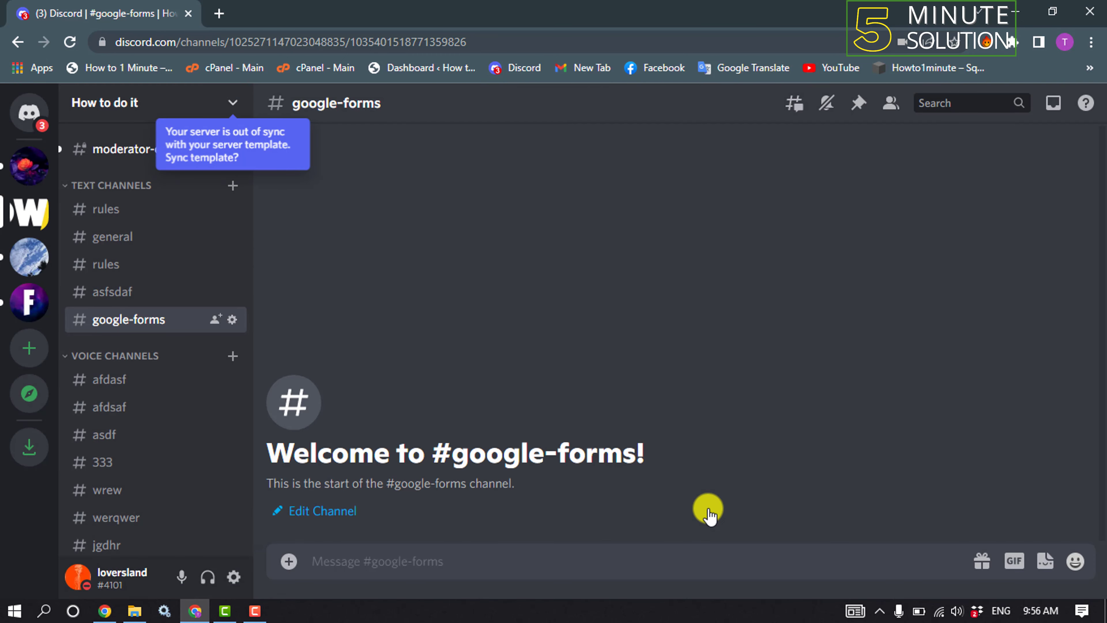
- Create a new webhook (Captain Hook) under Server Settings > Integrations > Webhooks
click(153, 109)
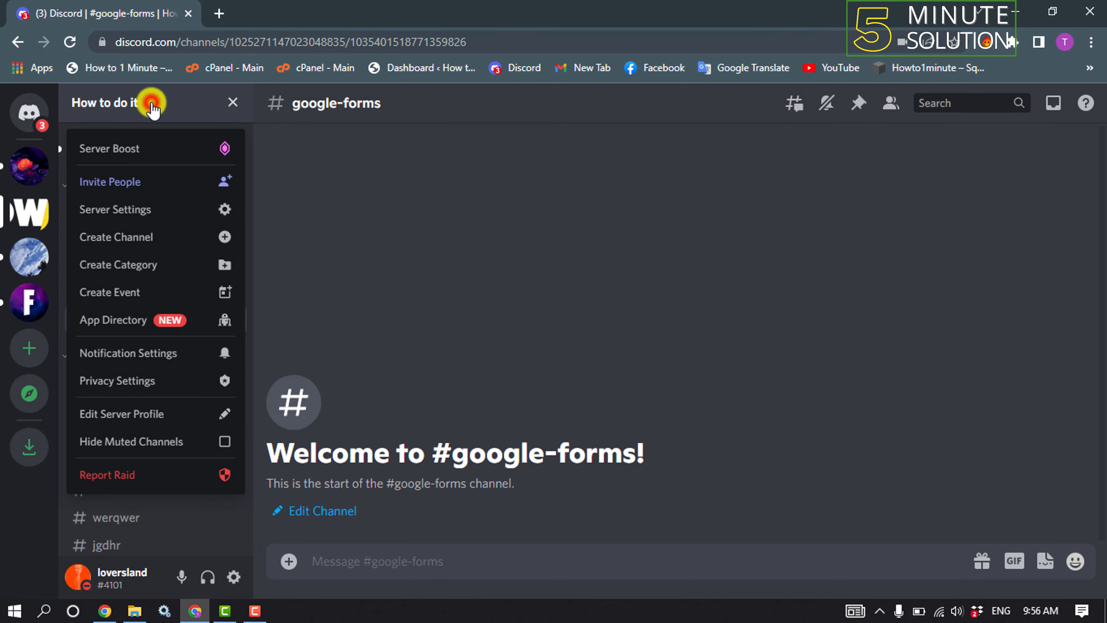
click(157, 209)
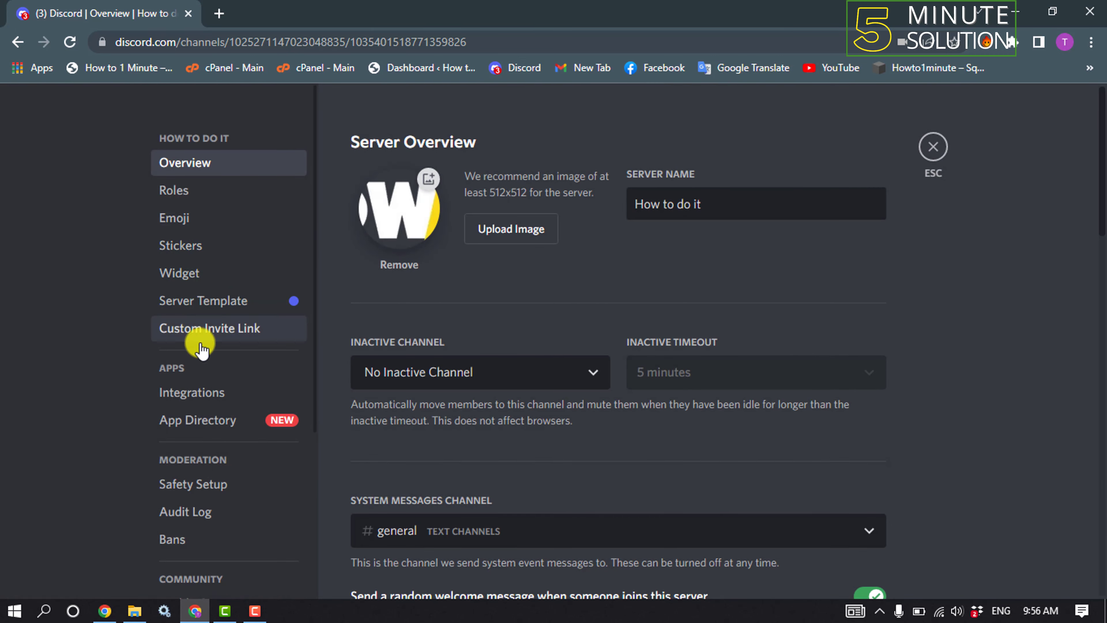
click(239, 398)
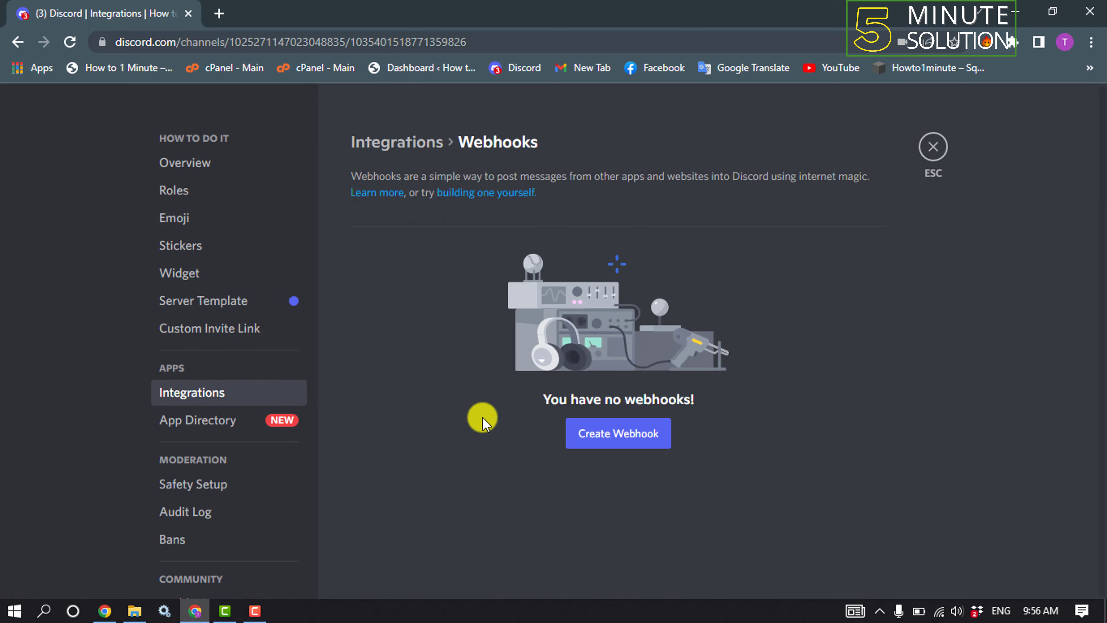
click(614, 442)
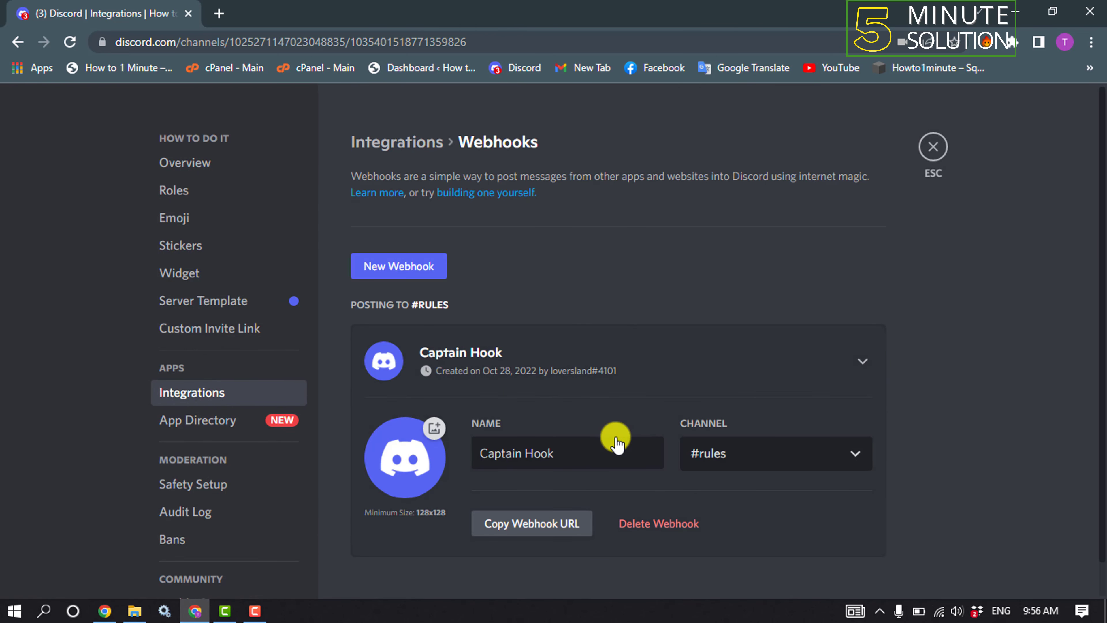
- Rename the webhook from Captain Hook to Google Forms Responses
scroll(613, 440, down, 1)
click(594, 419)
drag(594, 419, 472, 427)
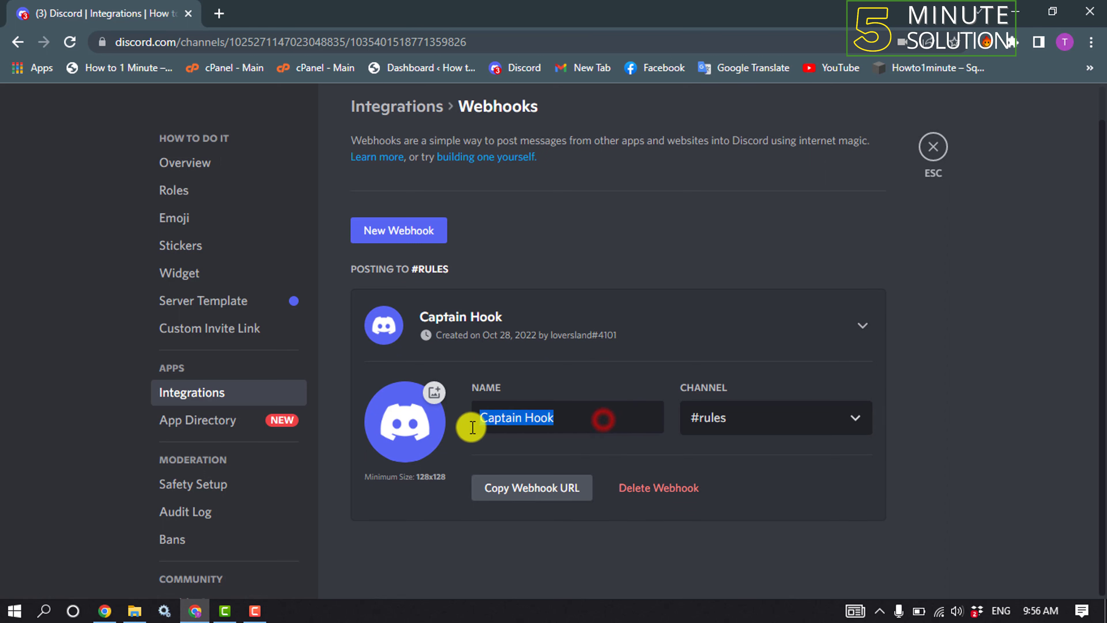
text(Google Forms Responses)
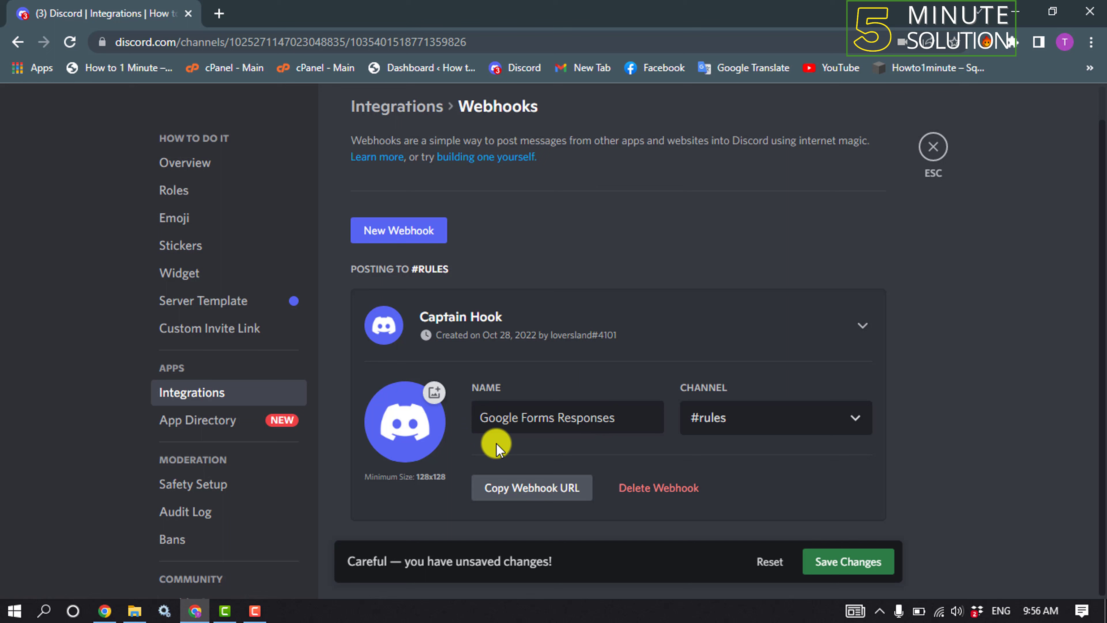
- Point the webhook at #google-forms, copy its URL and save the changes
click(737, 419)
scroll(719, 393, down, 5)
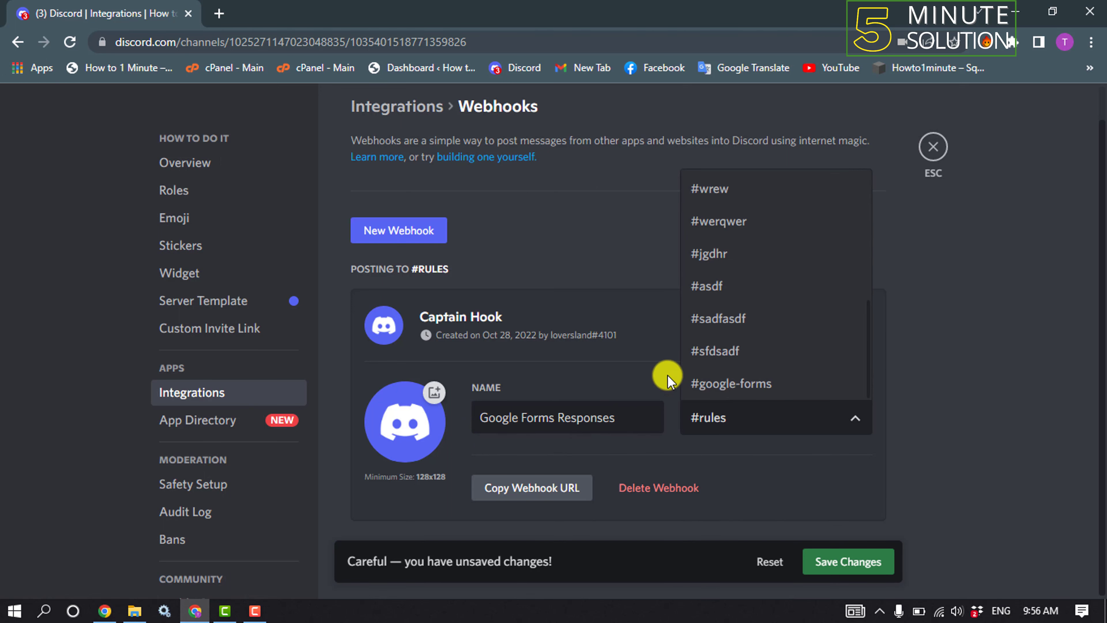
click(769, 384)
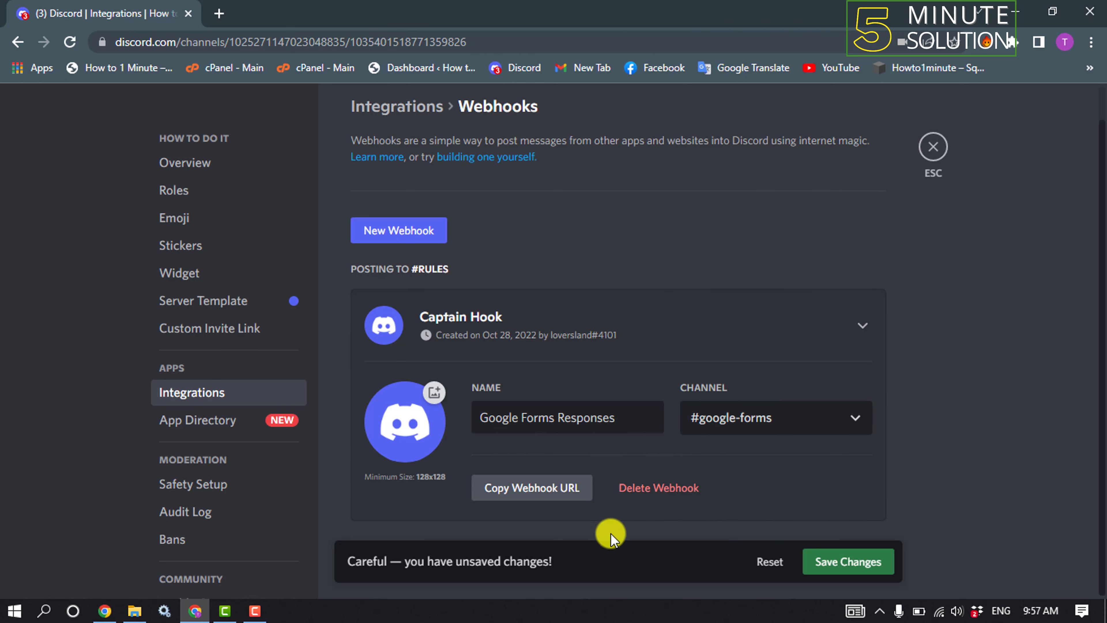
click(534, 491)
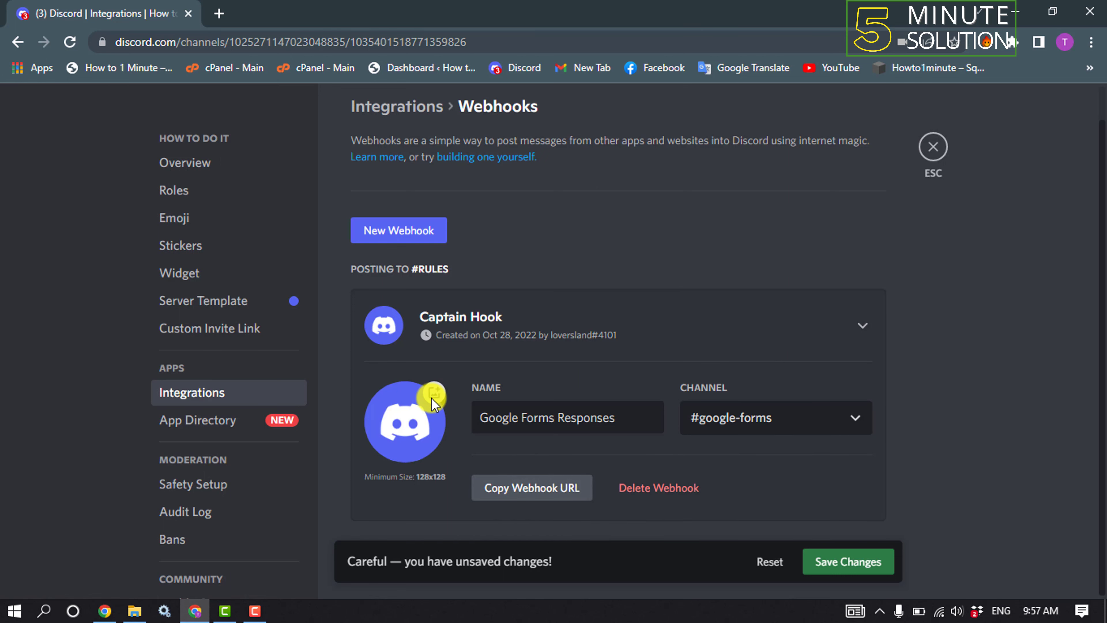
click(849, 566)
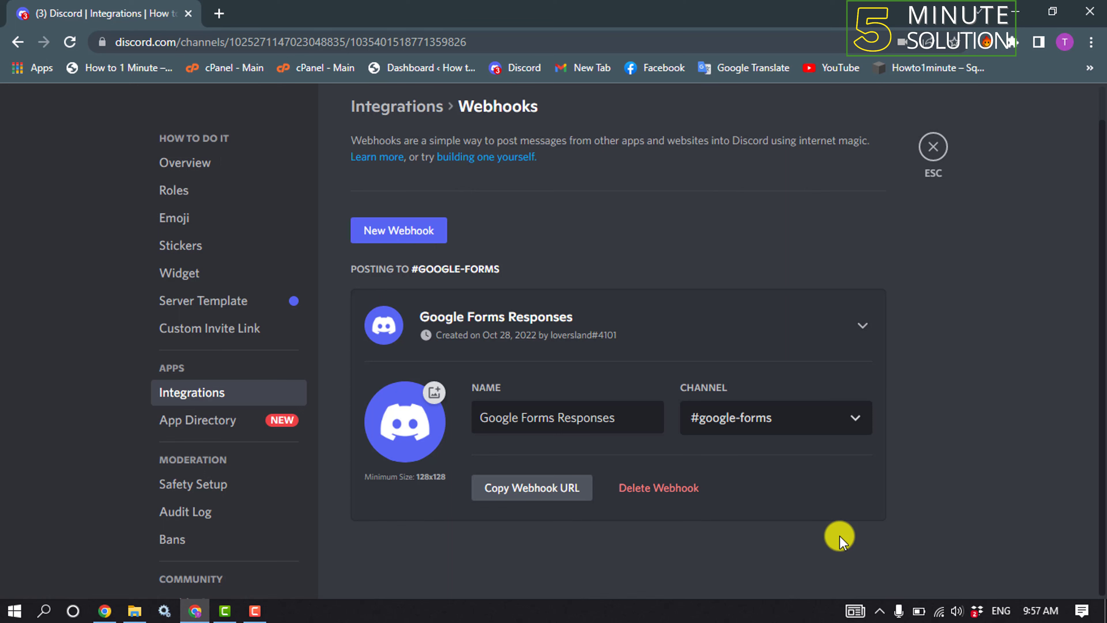
- Load the Exam form in a new browser tab and bring up its More options menu
click(219, 13)
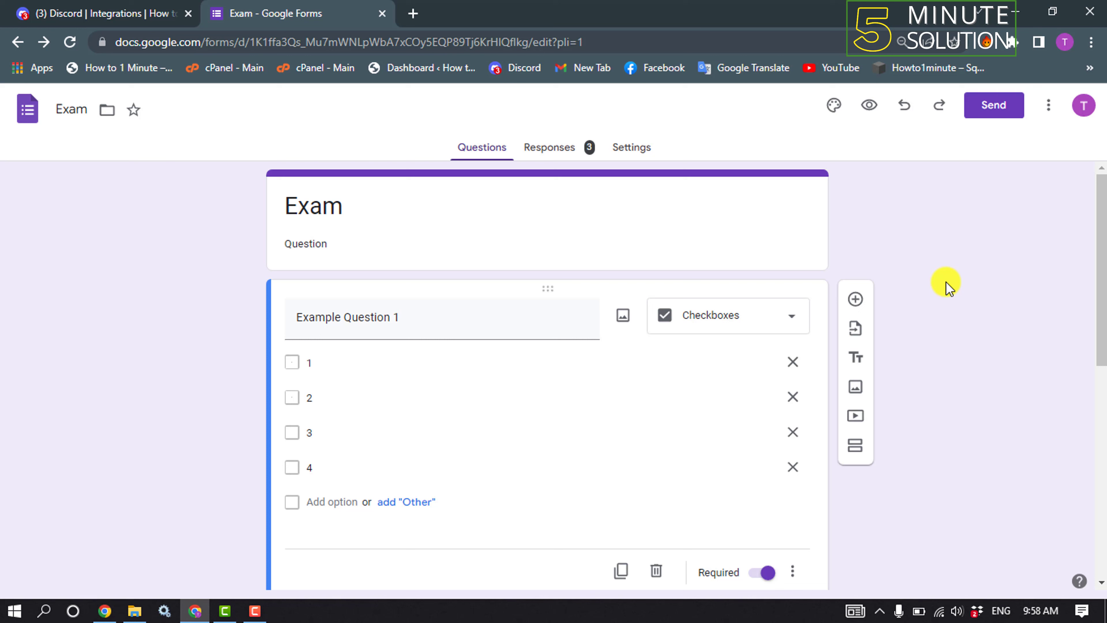
click(1048, 107)
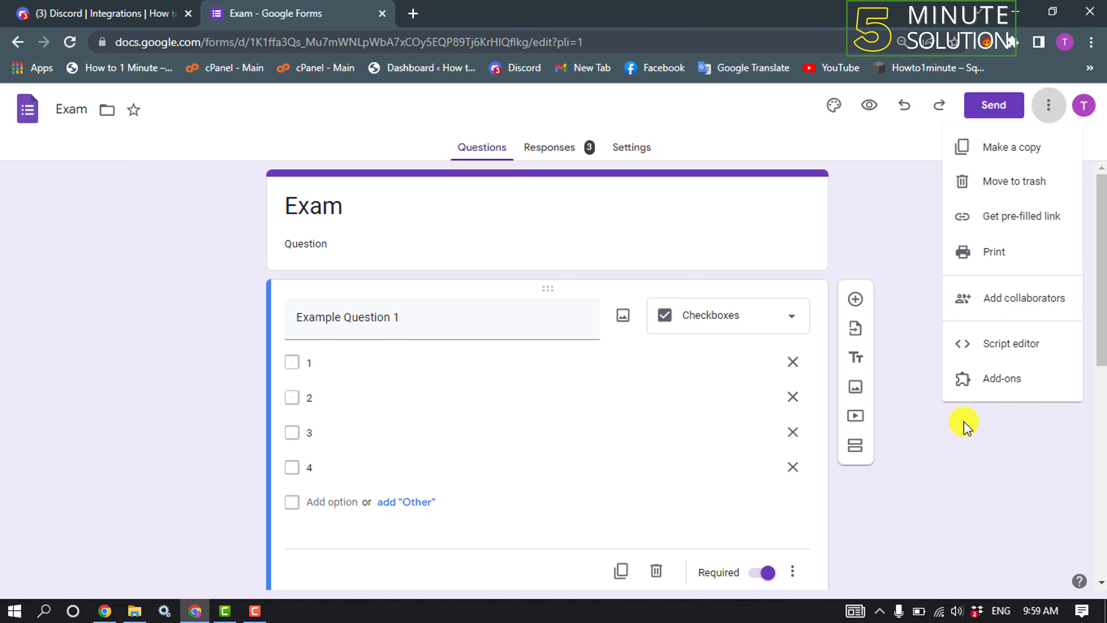
- Search the add-ons marketplace for 'document studio' and open the Document Studio listing
click(1018, 379)
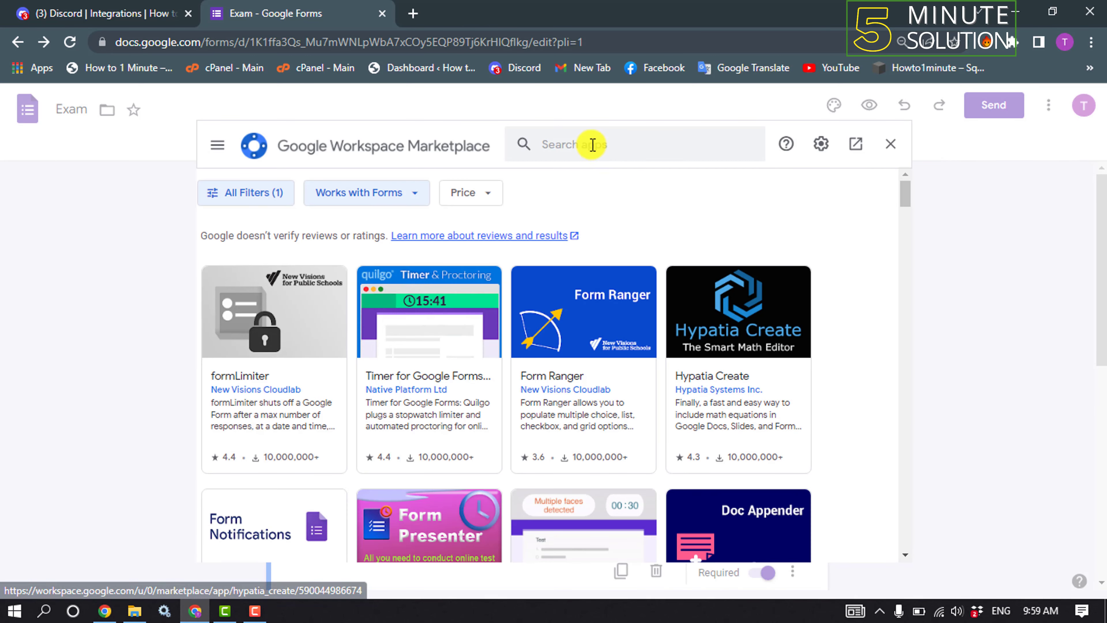
click(614, 142)
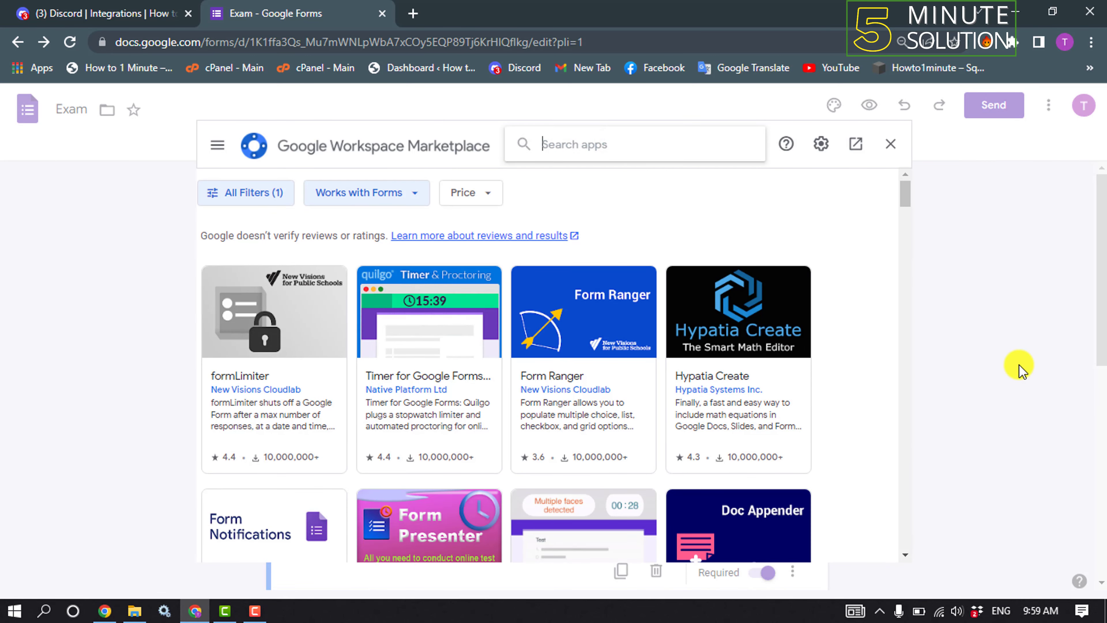
text(documen)
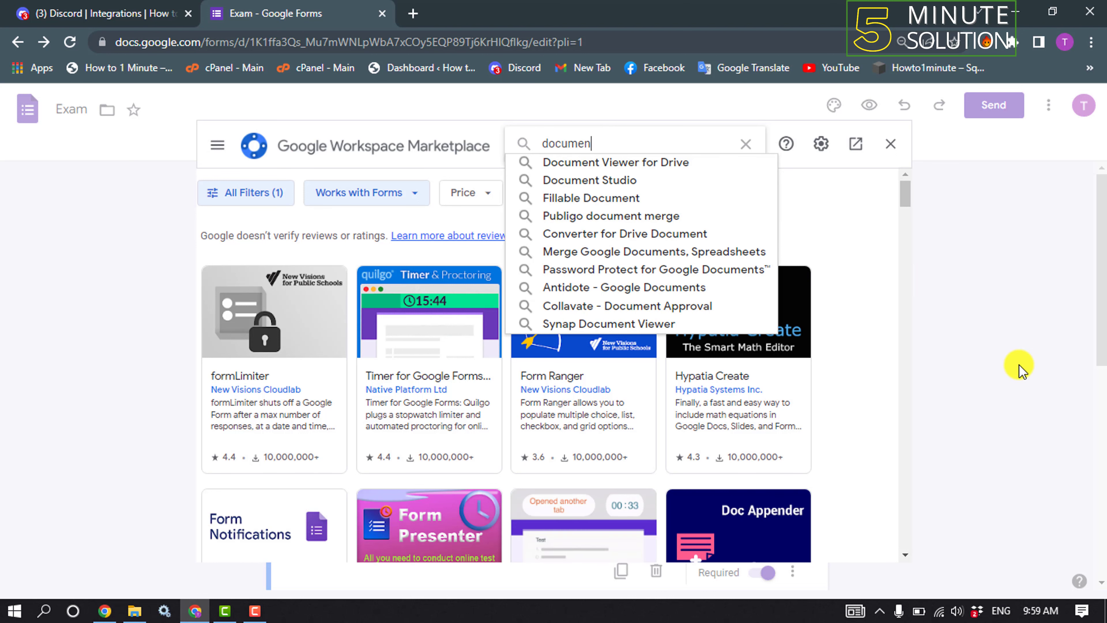
text(t studio)
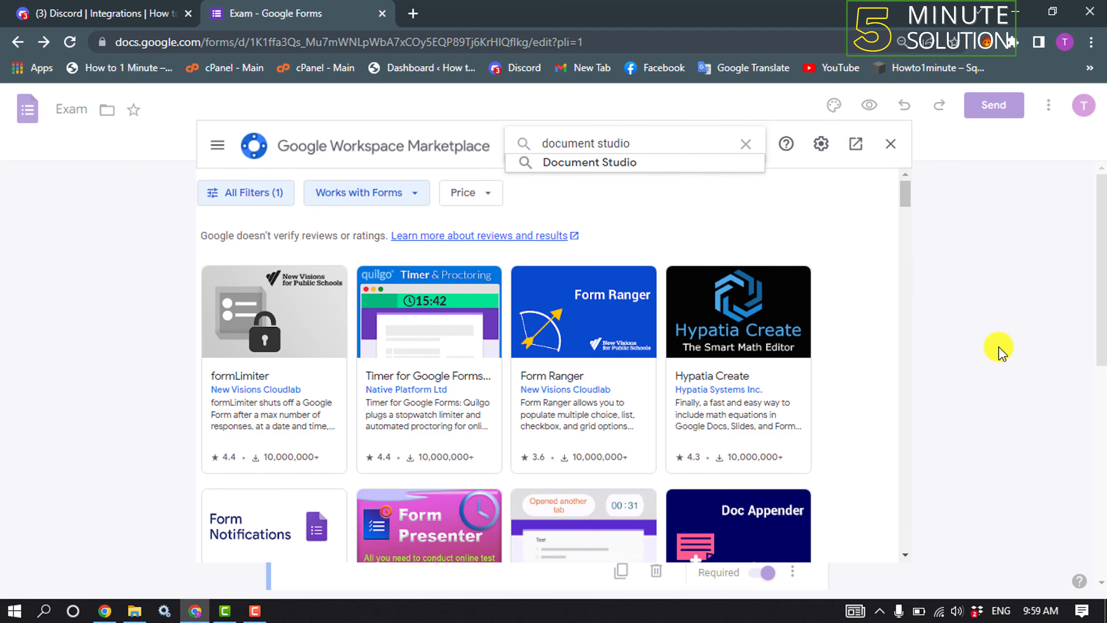
click(637, 163)
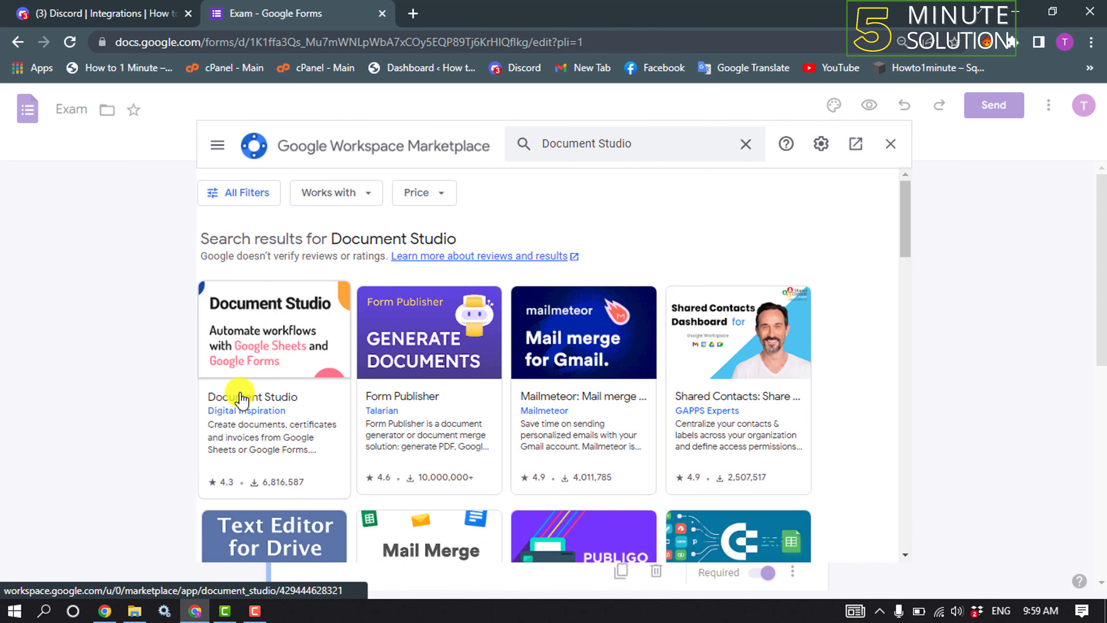
click(255, 348)
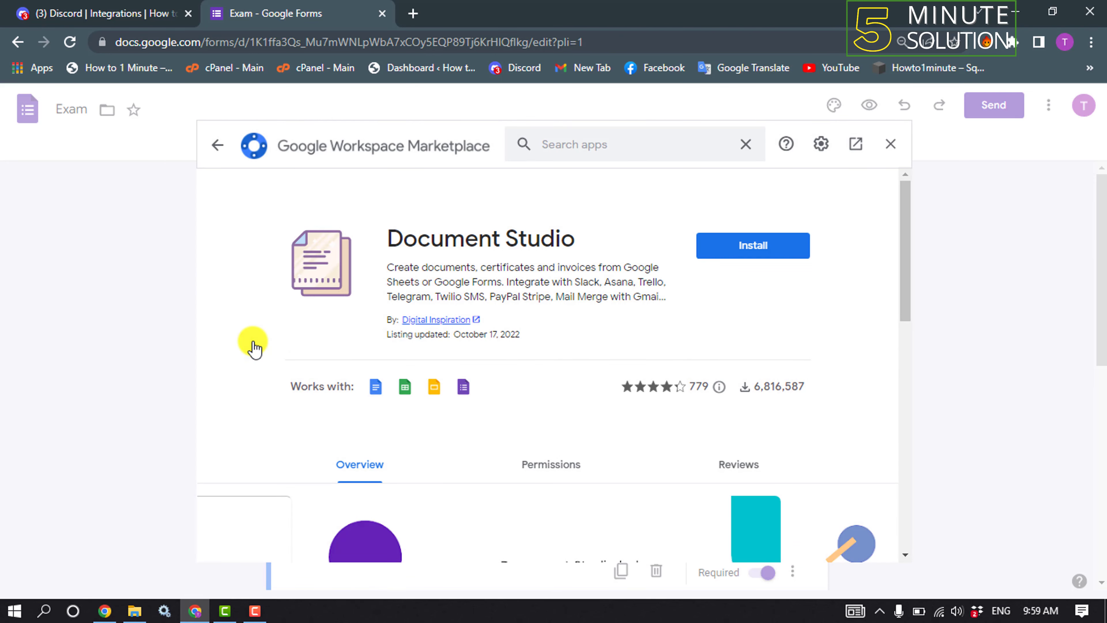
- Install Document Studio, selecting the Google account and allowing it access
click(724, 250)
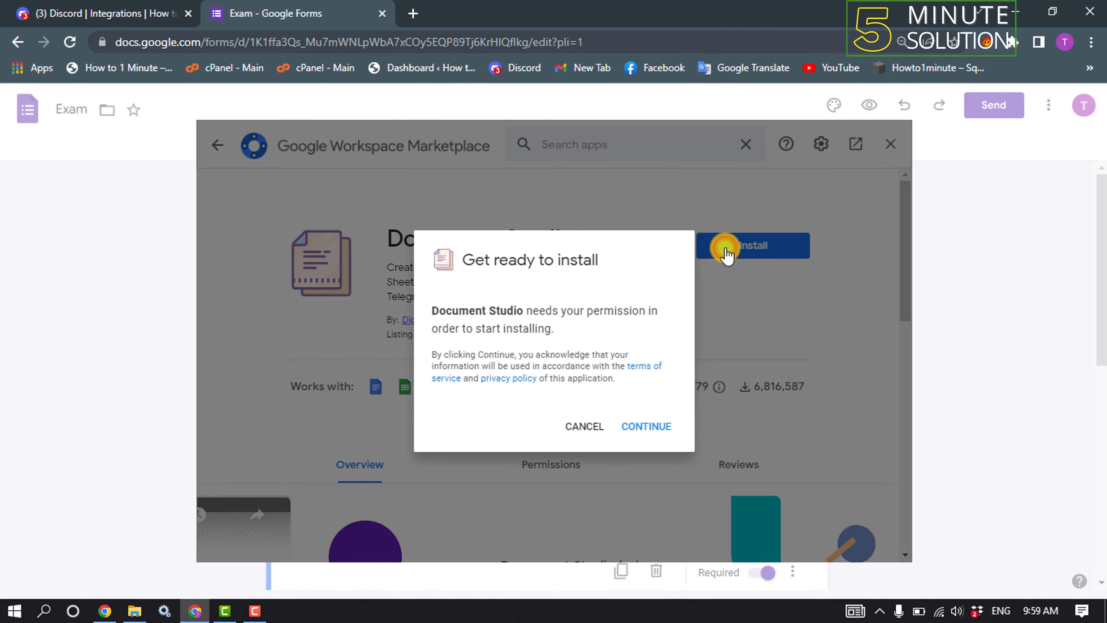
click(649, 431)
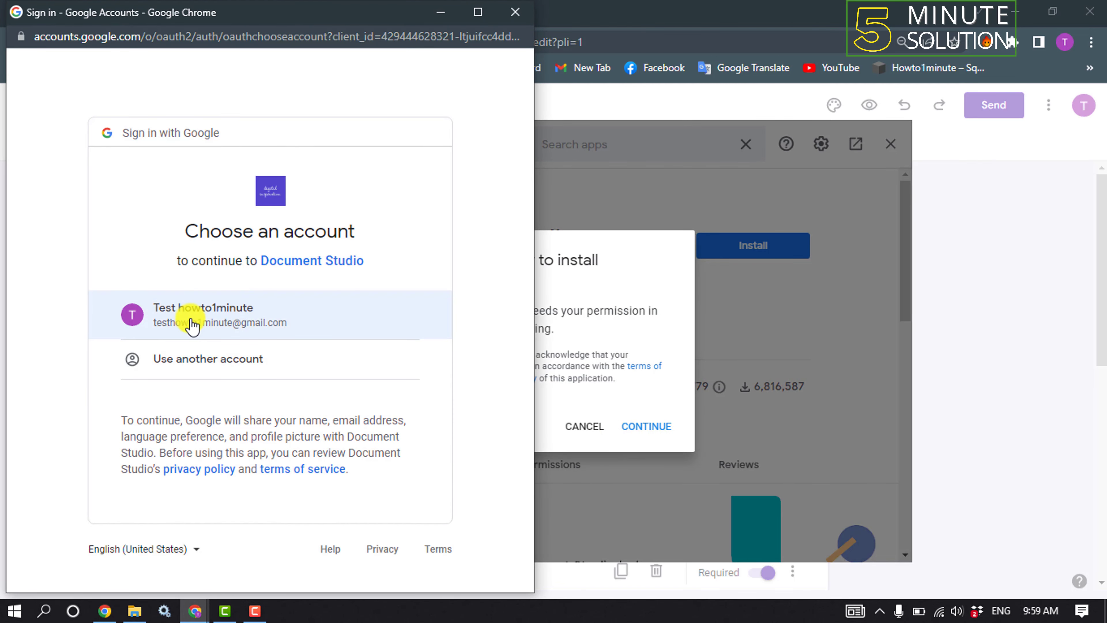
click(249, 322)
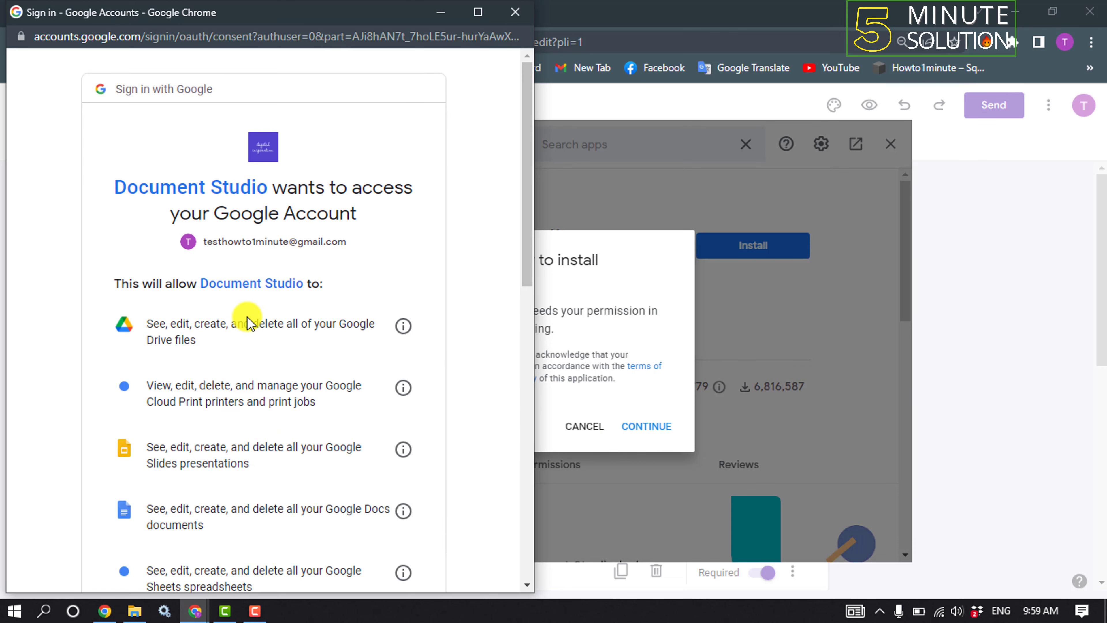
scroll(254, 292, down, 10)
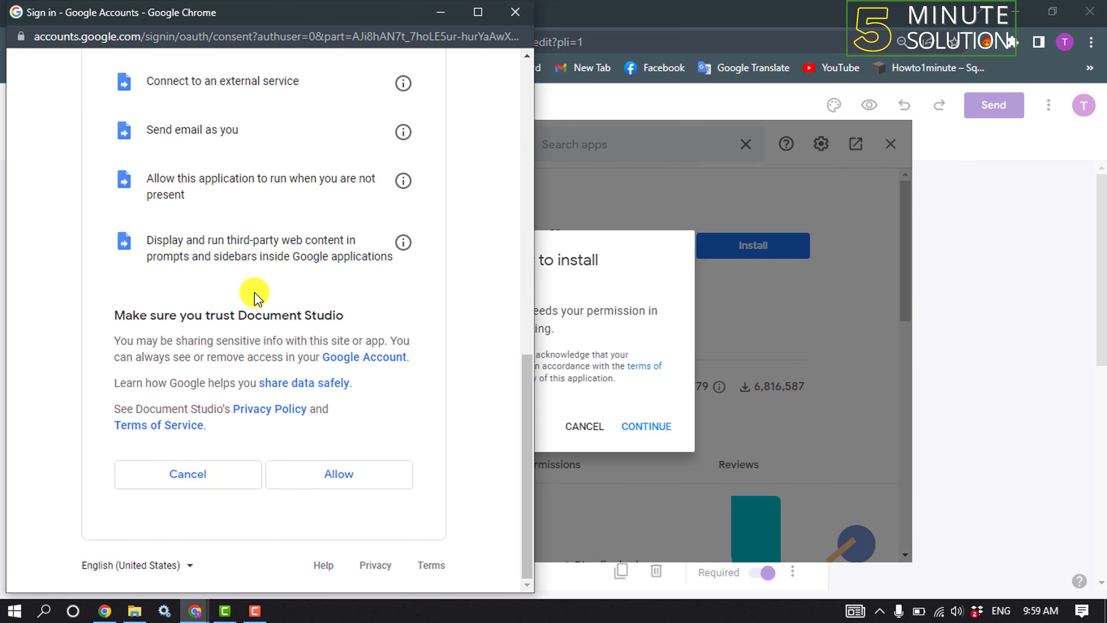
click(334, 475)
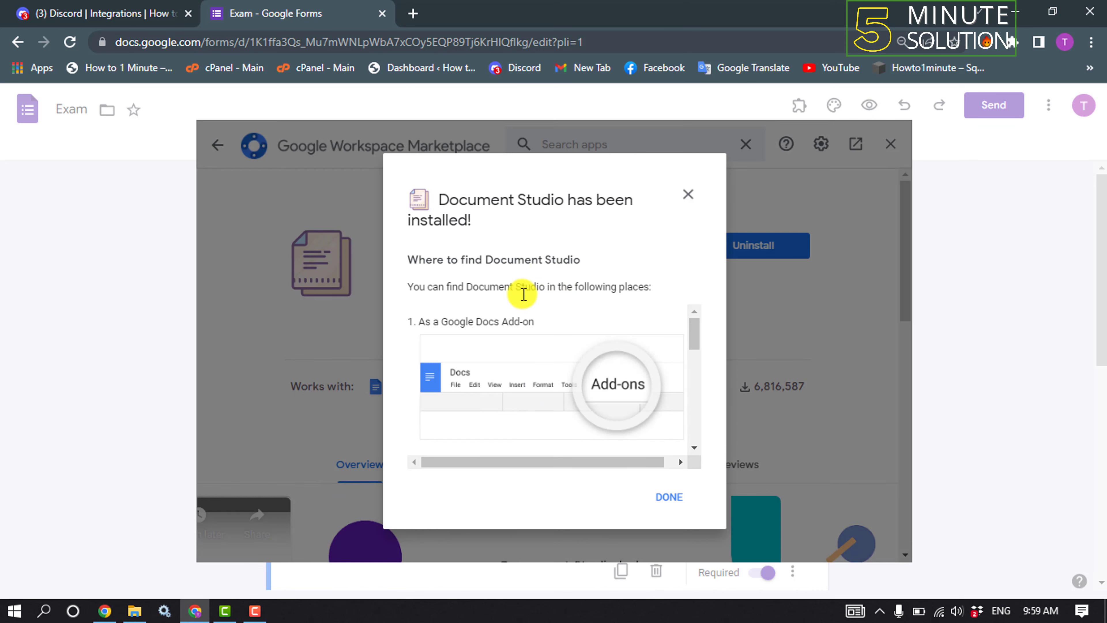
- Dismiss the confirmation, close the marketplace, and launch Document Studio from the add-ons menu
click(670, 498)
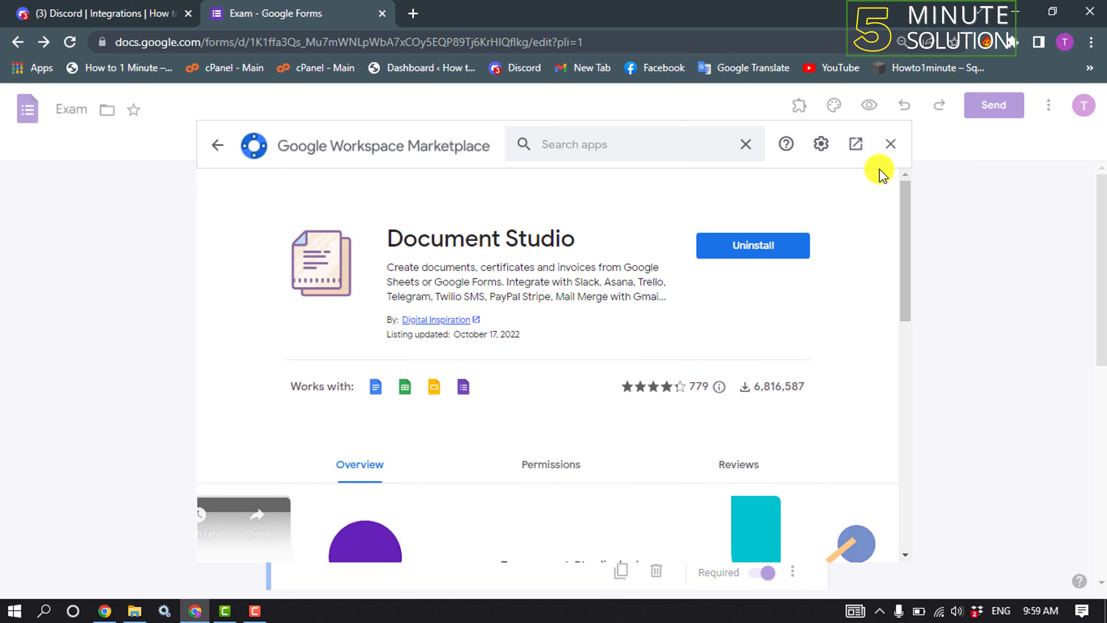
click(889, 144)
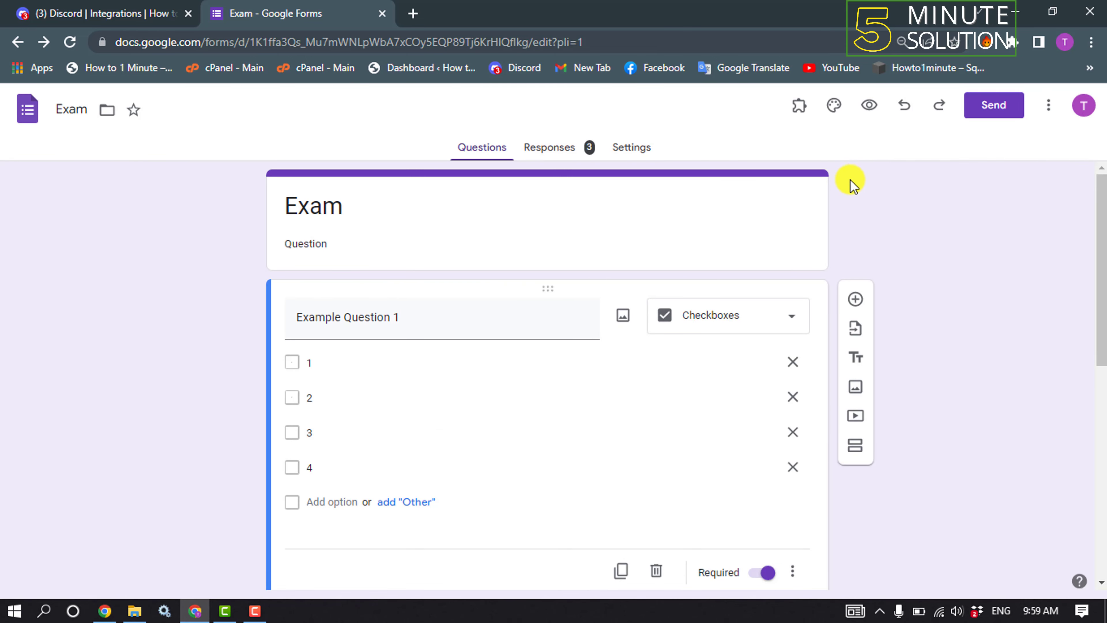
click(800, 108)
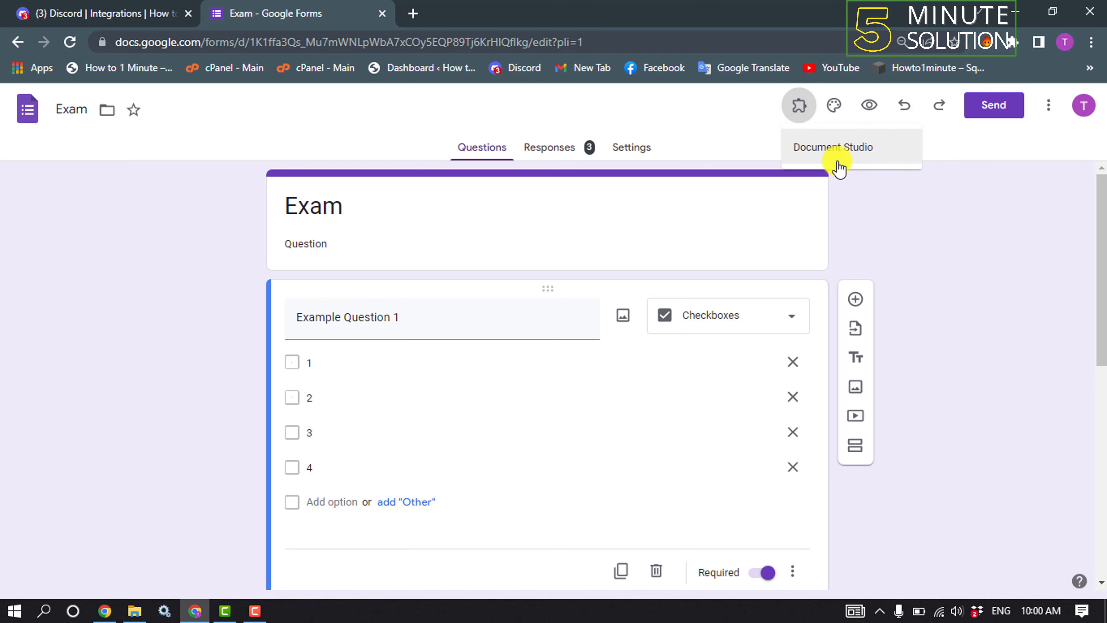
click(871, 155)
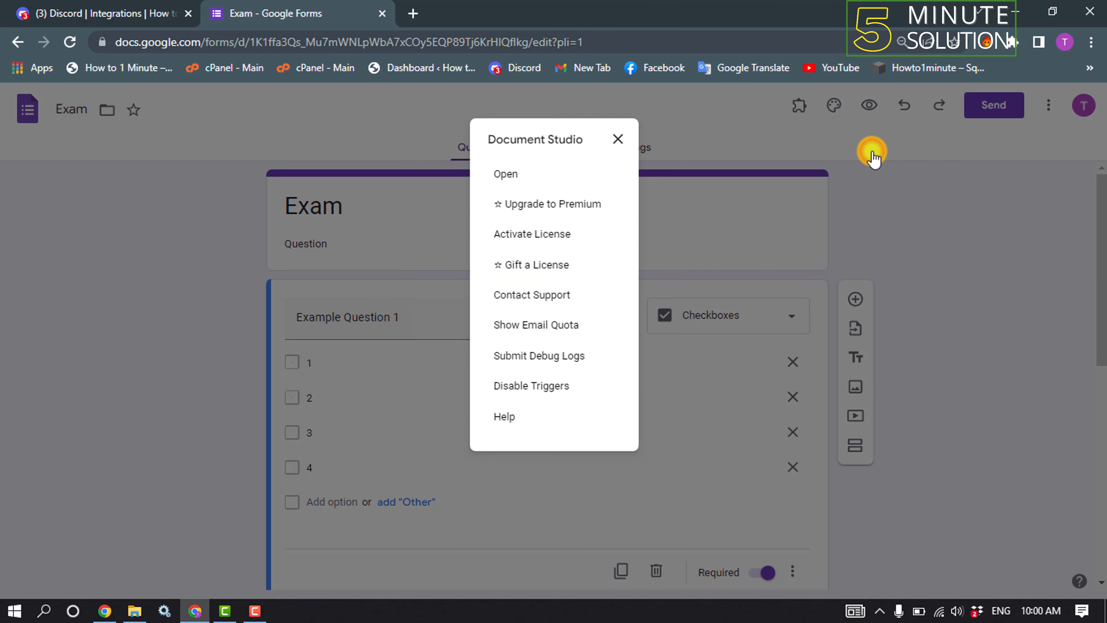
click(508, 175)
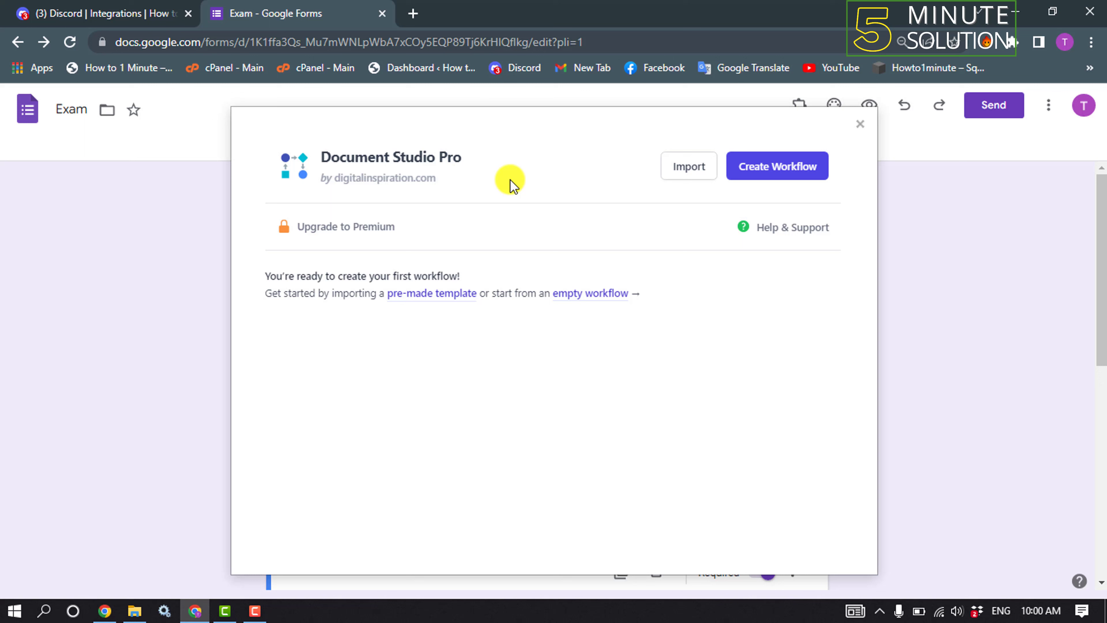
- Create a workflow named 'Google Form to Discord' on Form Responses 1 and continue to Conditions
click(773, 169)
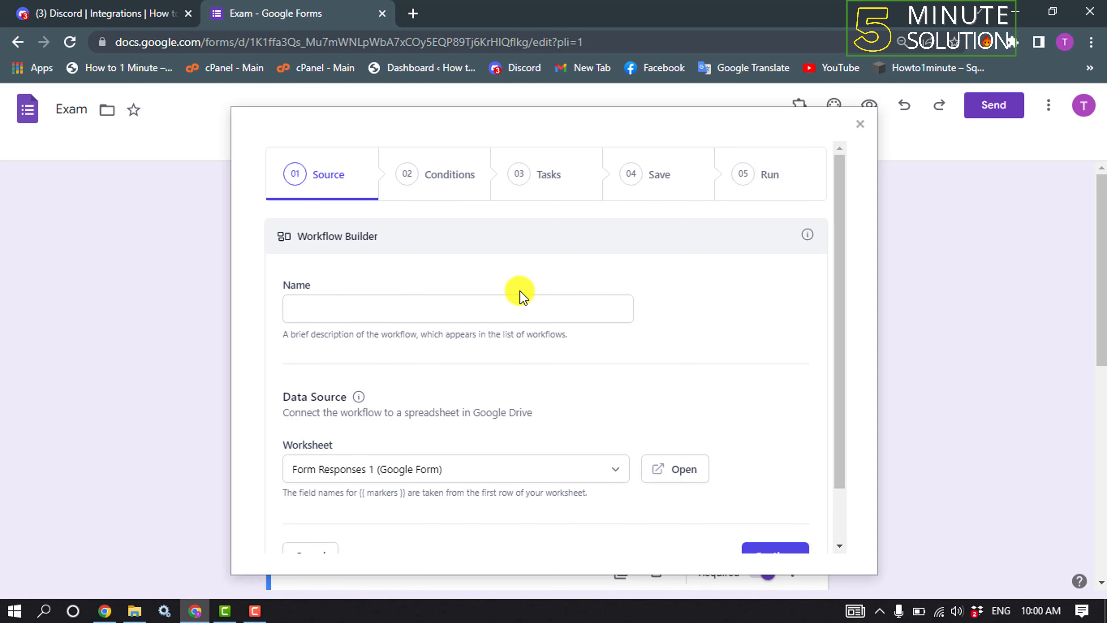
click(429, 308)
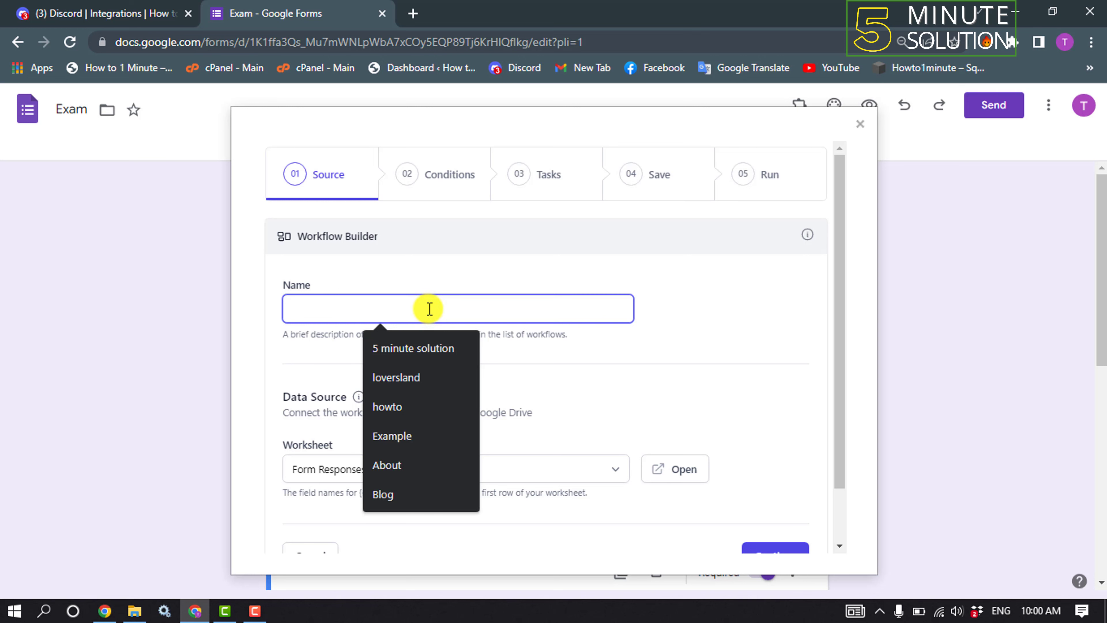
text(Google Form to Discord)
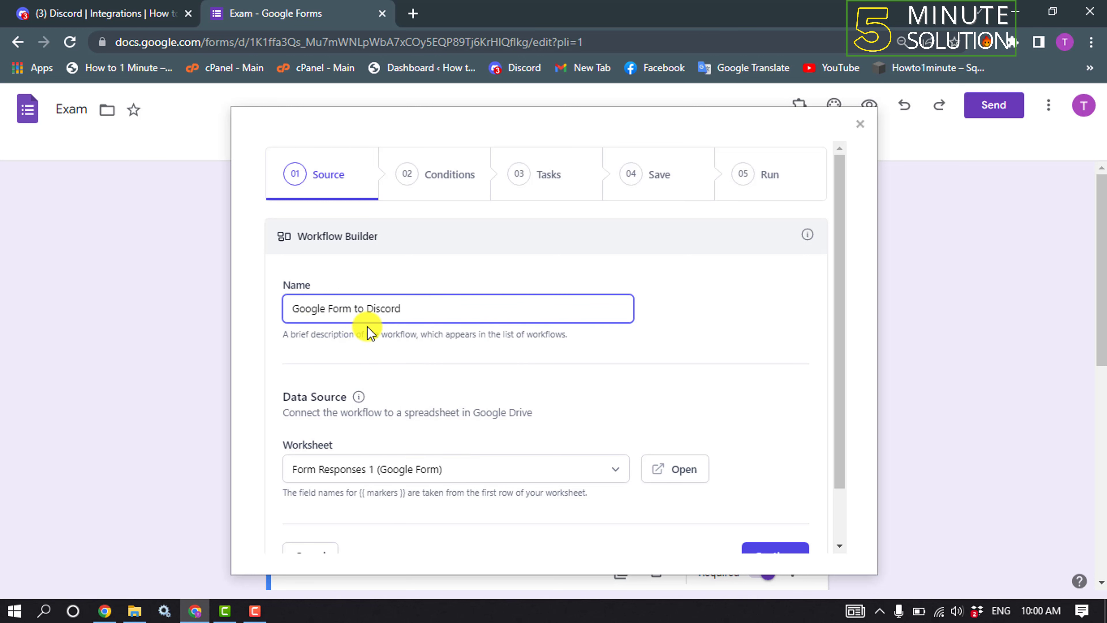
scroll(393, 332, down, 2)
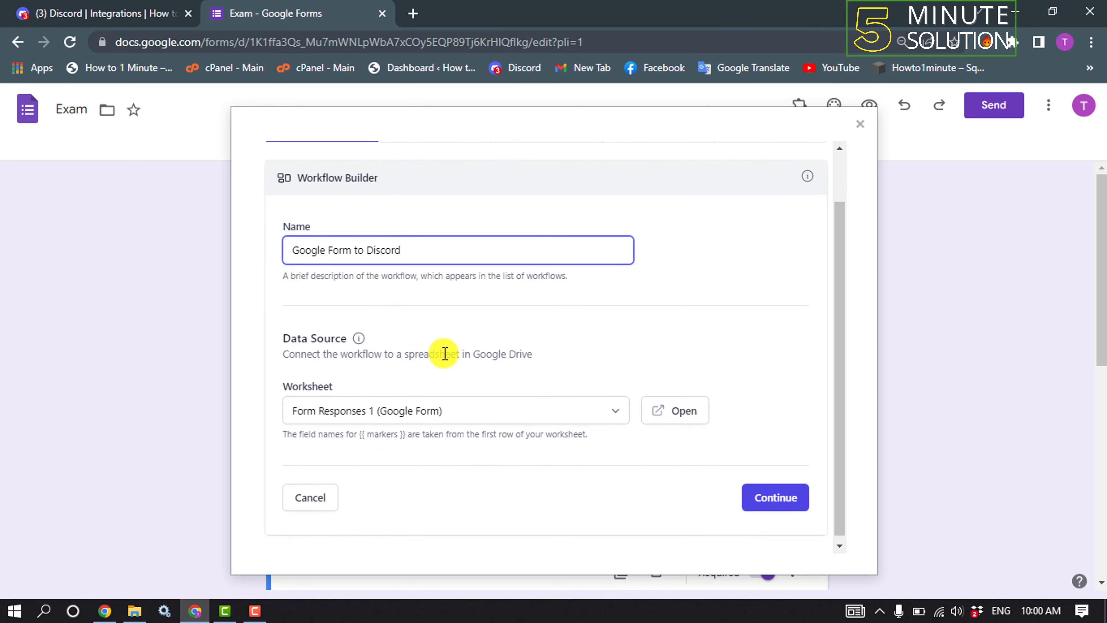
click(773, 497)
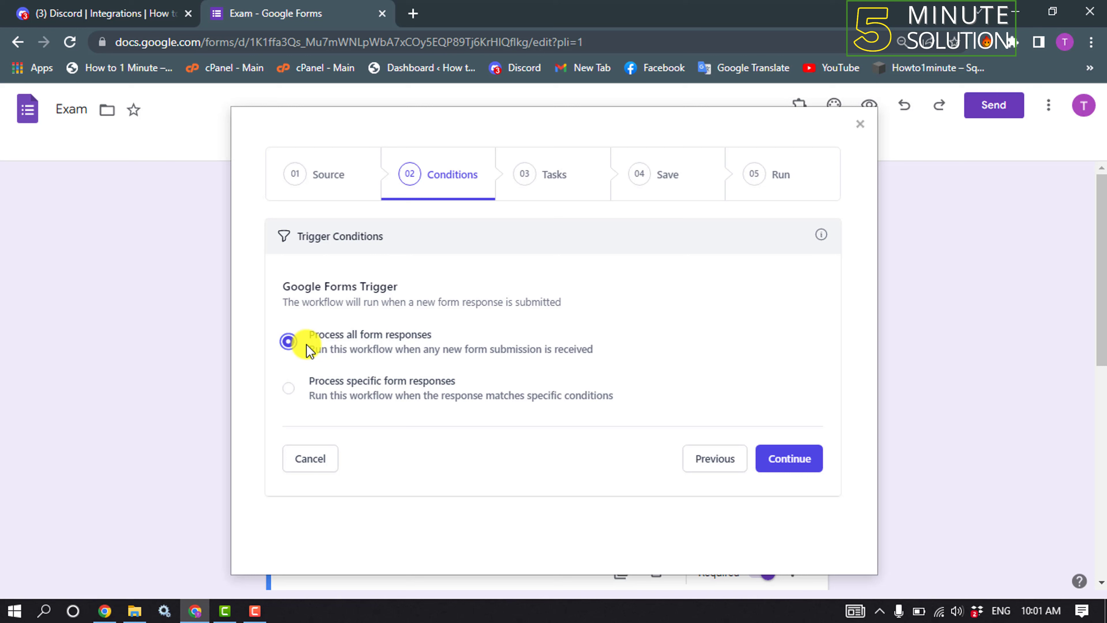
- Keep processing all responses, then copy the webhook URL from Discord's webhook settings
click(782, 459)
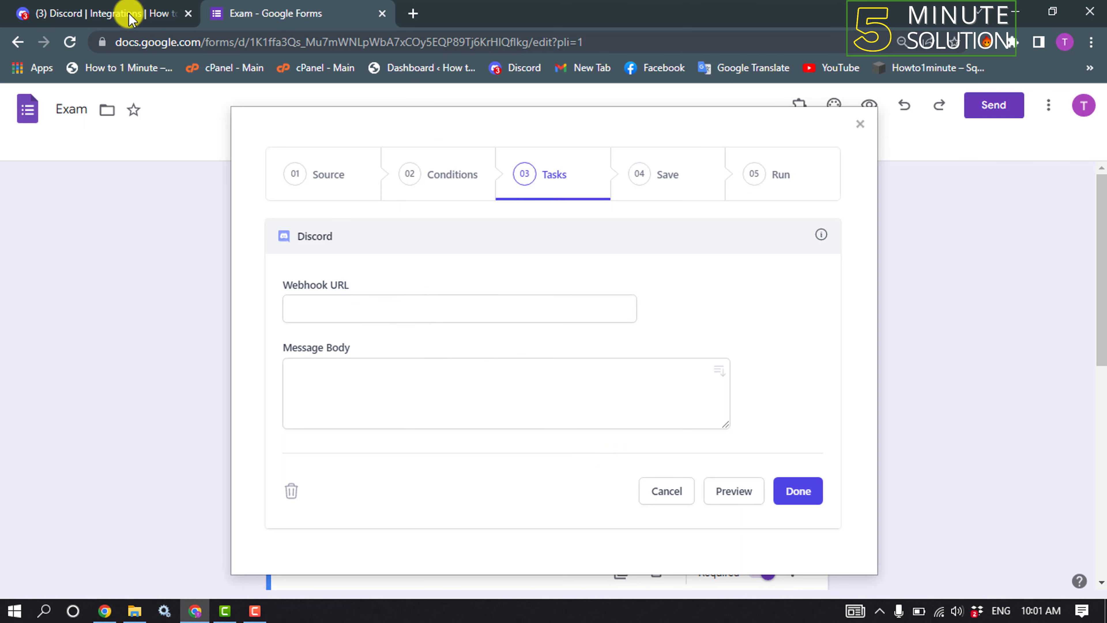
click(57, 11)
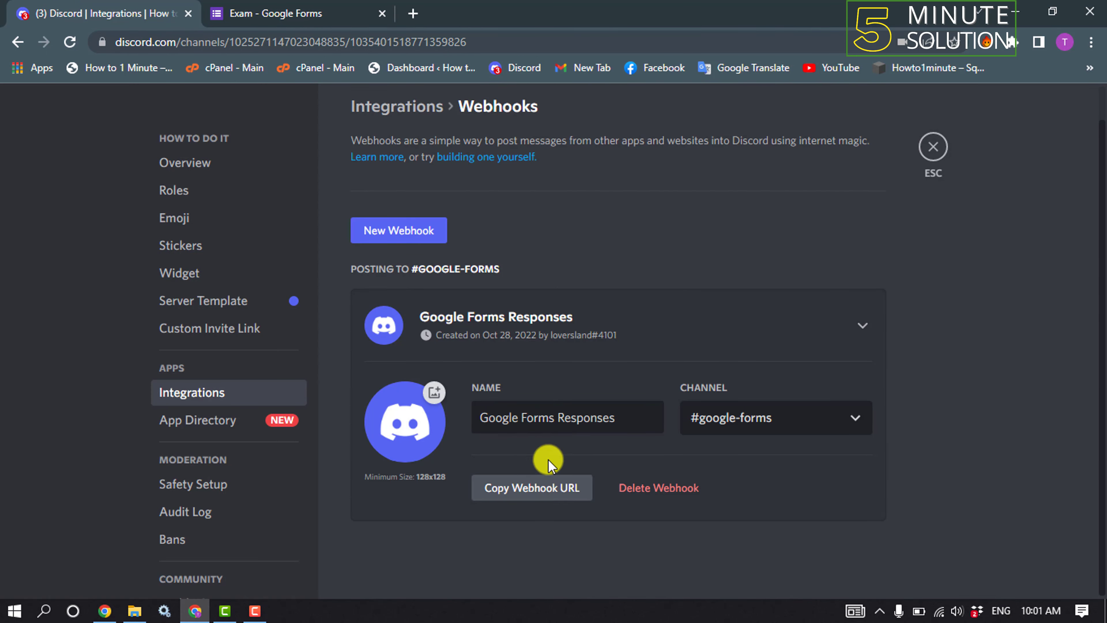
click(524, 493)
click(214, 6)
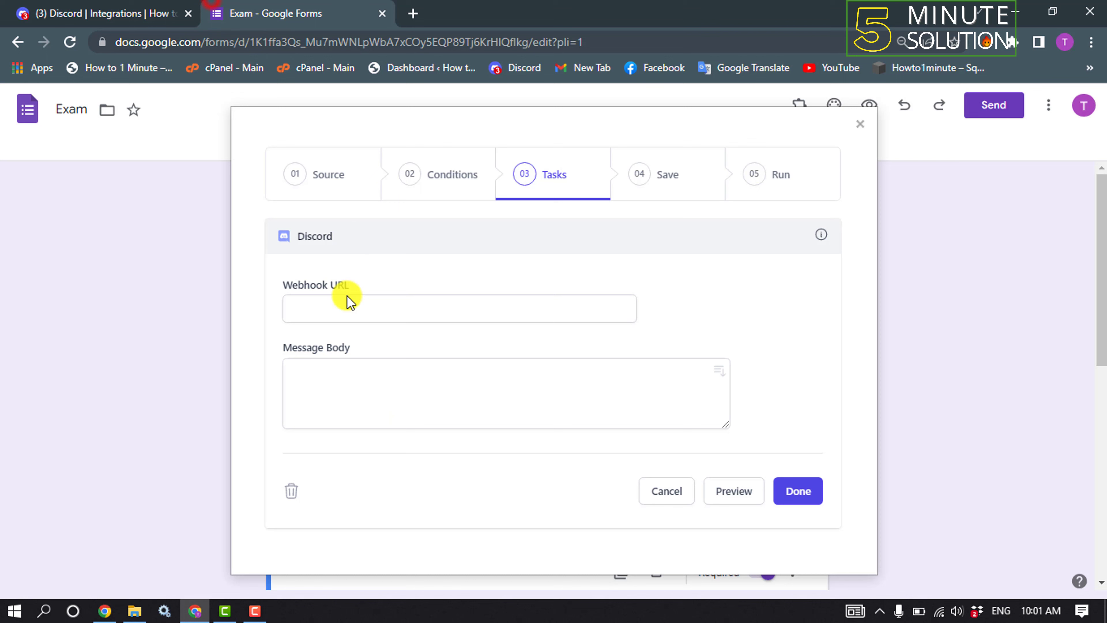
- Paste the webhook URL into the Discord task, set message body 'Example', and save it
click(348, 307)
right_click(350, 309)
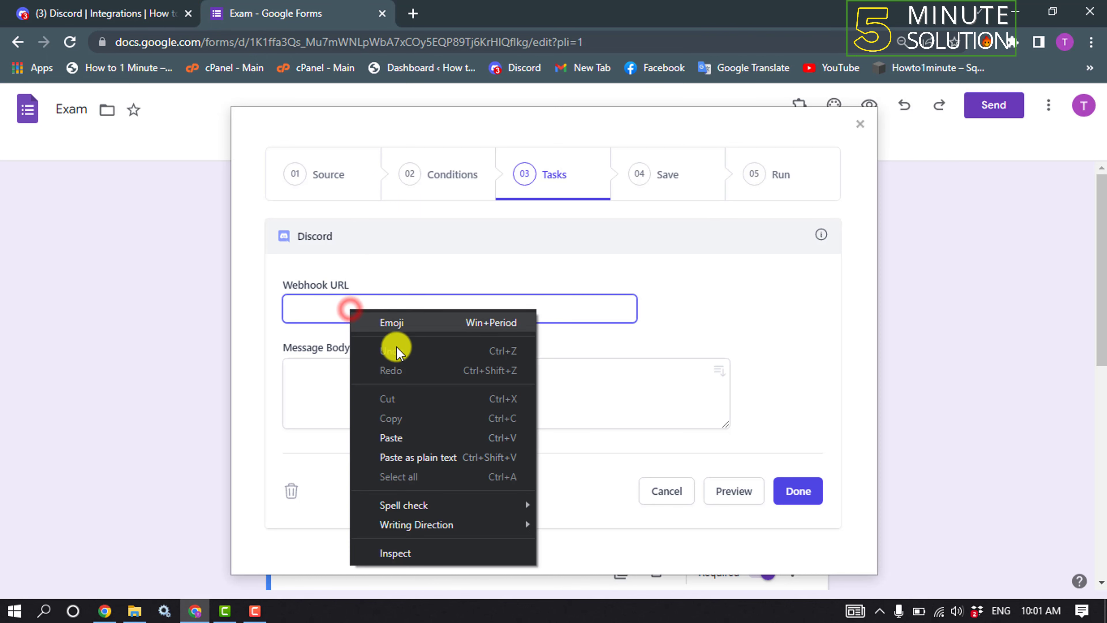
click(392, 438)
click(365, 416)
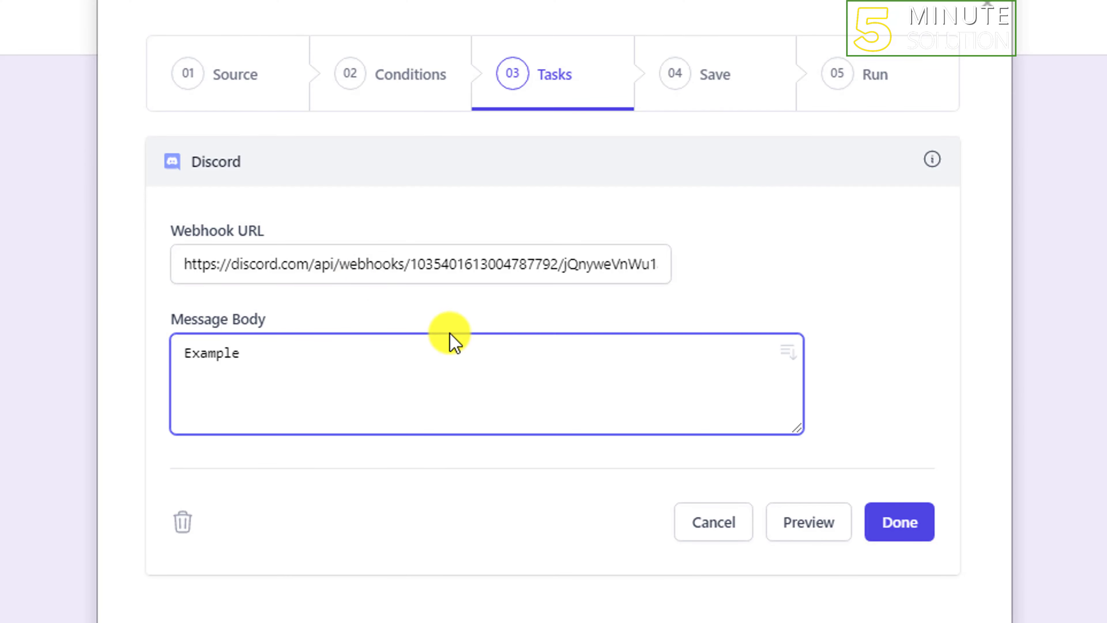
click(905, 523)
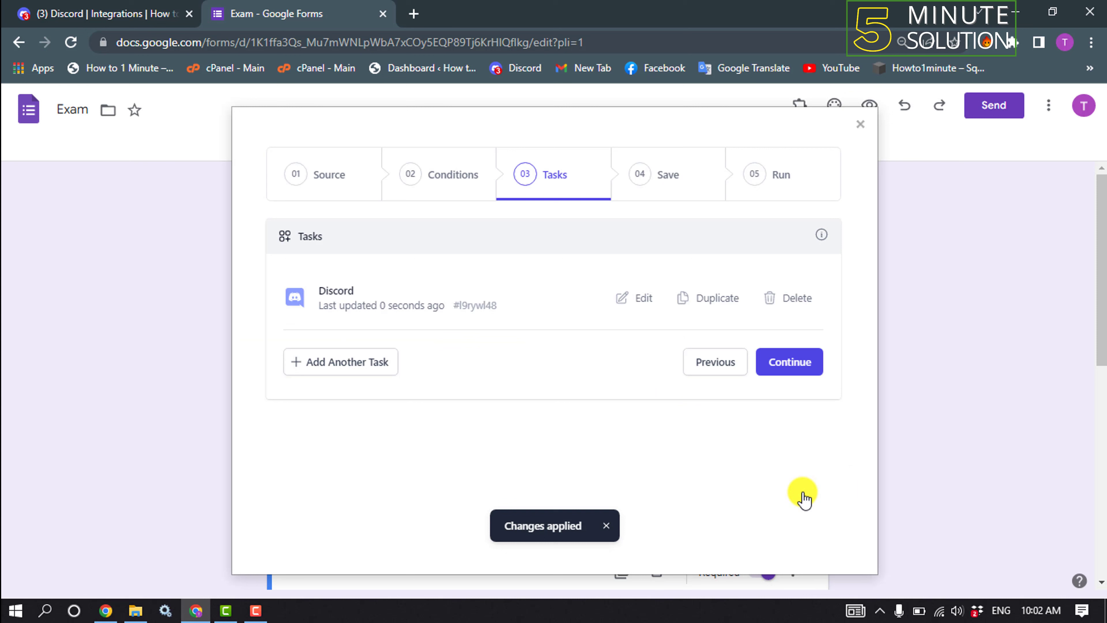
- Save the Google Form to Discord workflow with Run on Form Submit enabled, then run it on the 3 rows
click(786, 361)
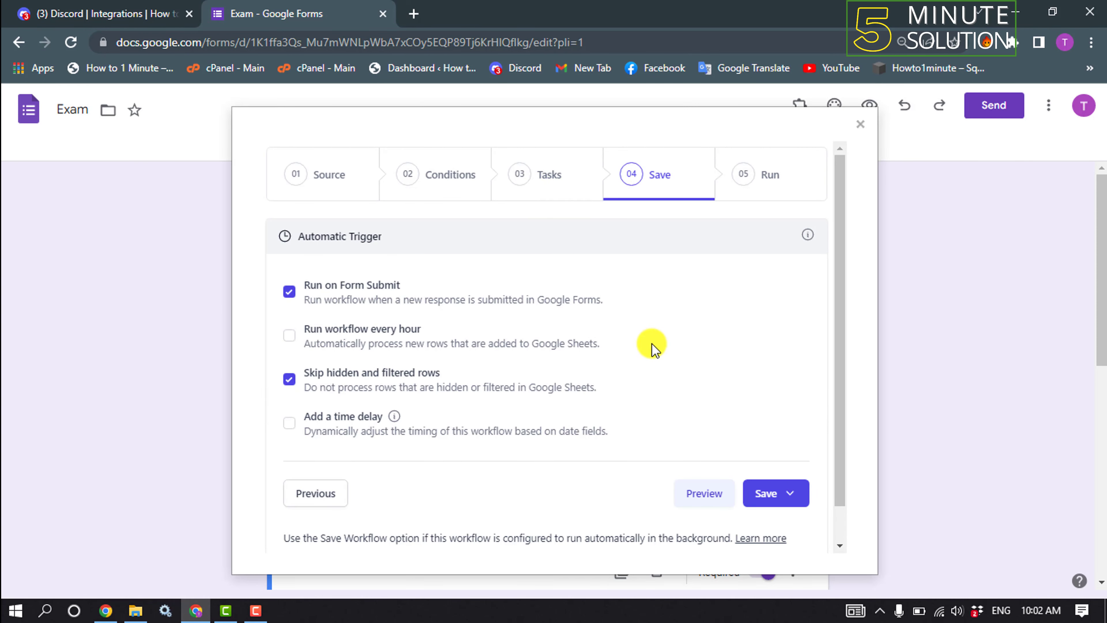
click(289, 292)
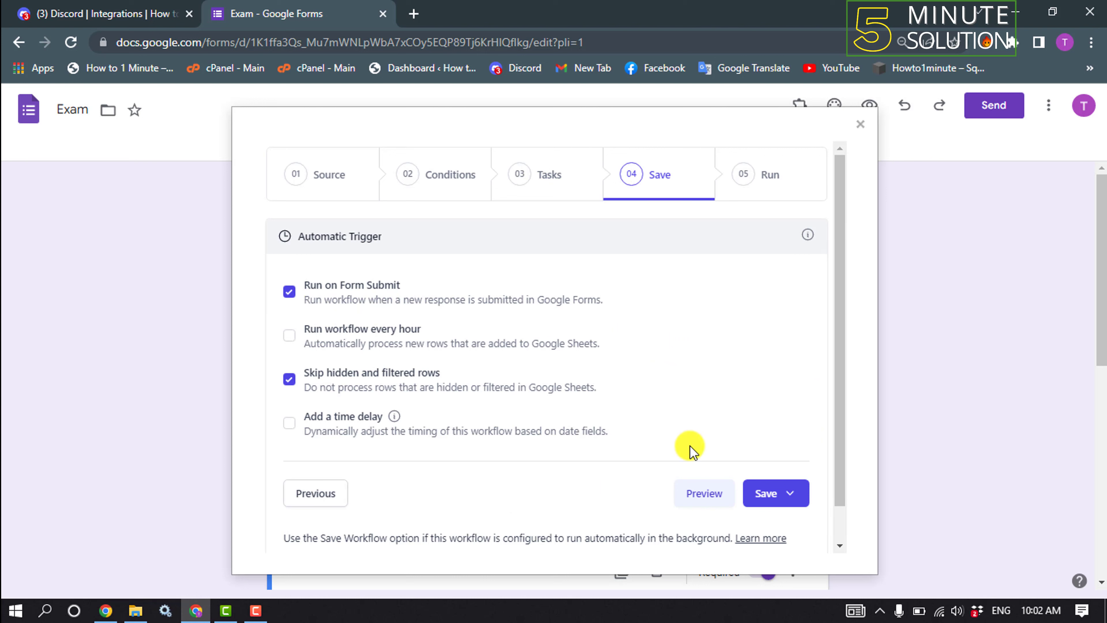
click(761, 497)
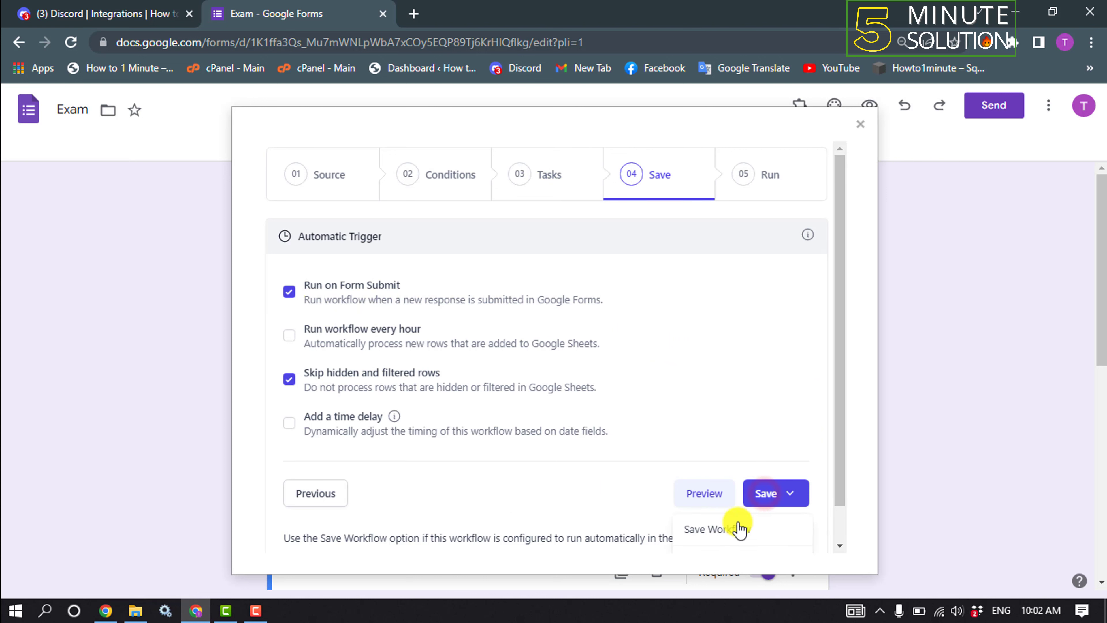
click(734, 530)
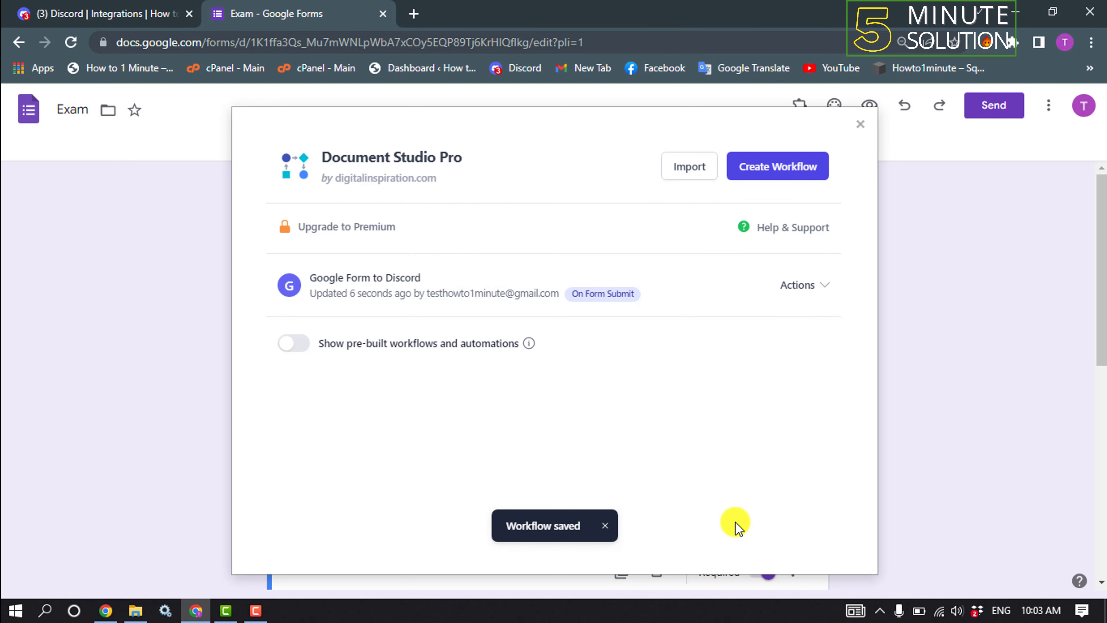
click(819, 287)
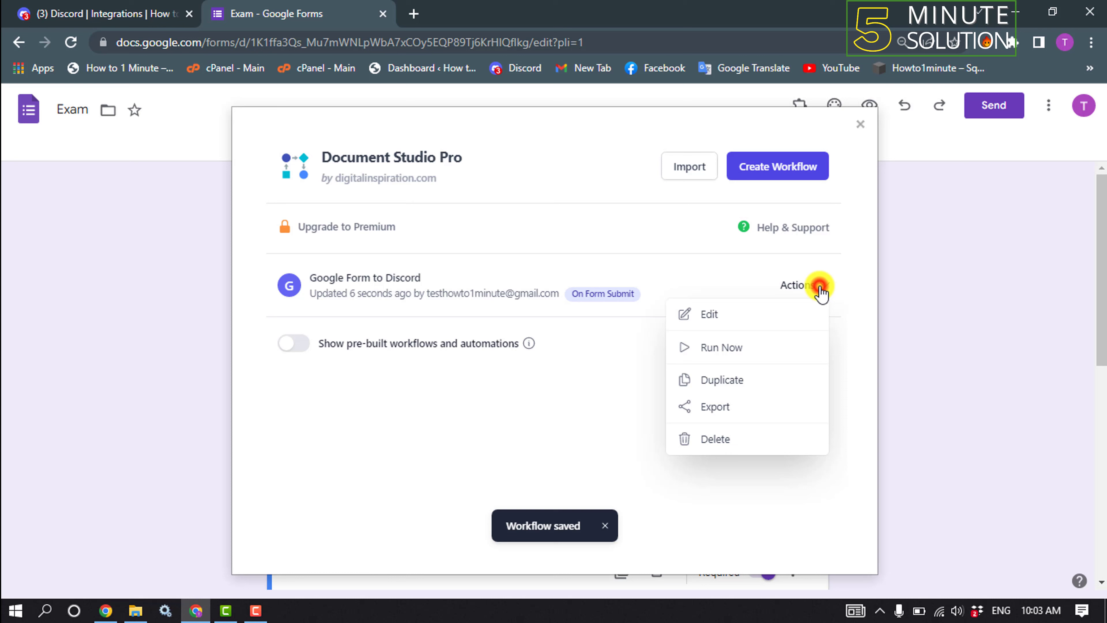
click(742, 353)
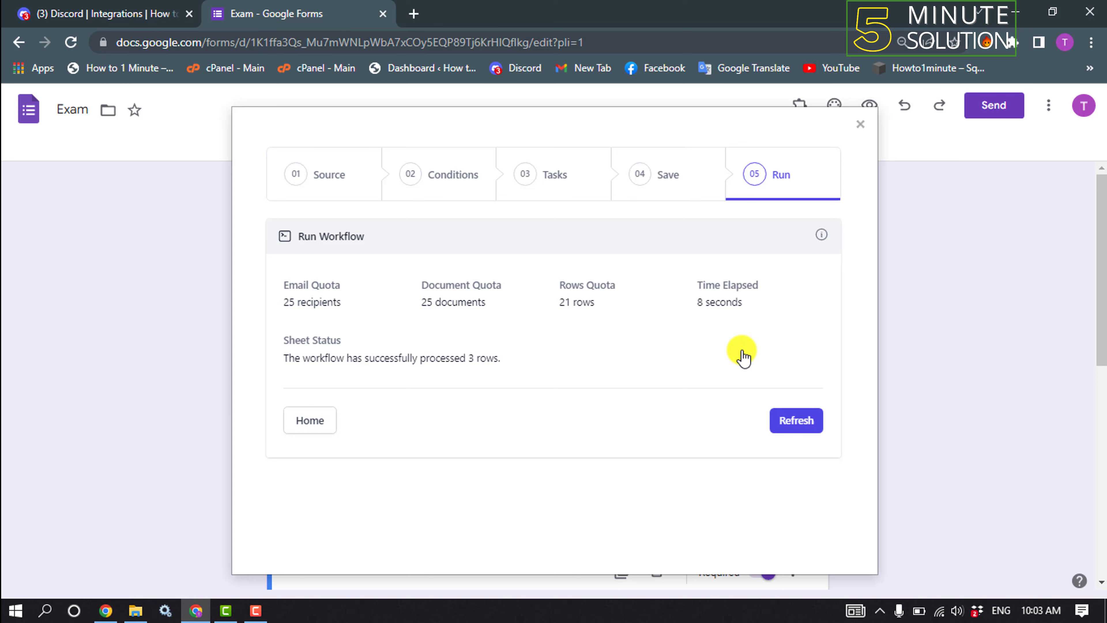
- Copy the Exam form's shareable link and open a new Chrome incognito window
click(859, 126)
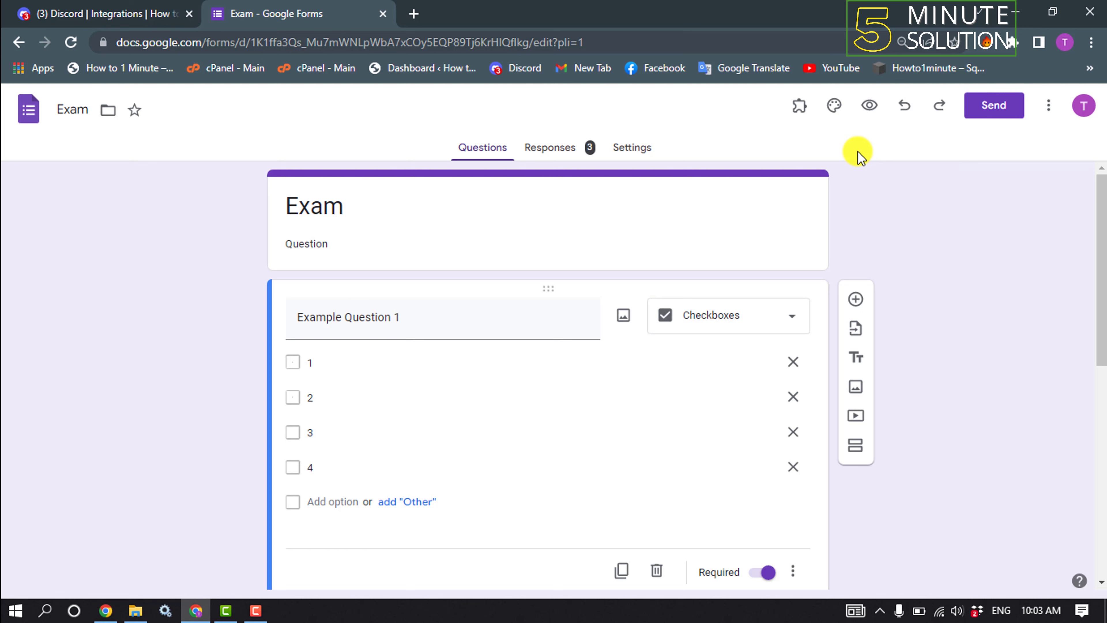
click(995, 103)
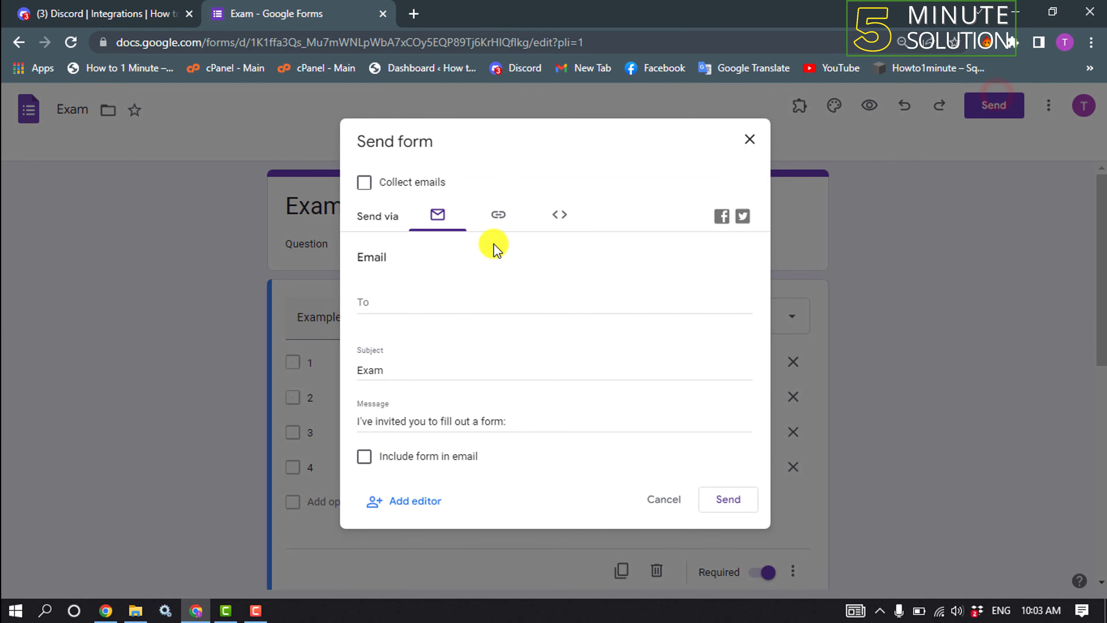
click(498, 215)
click(735, 325)
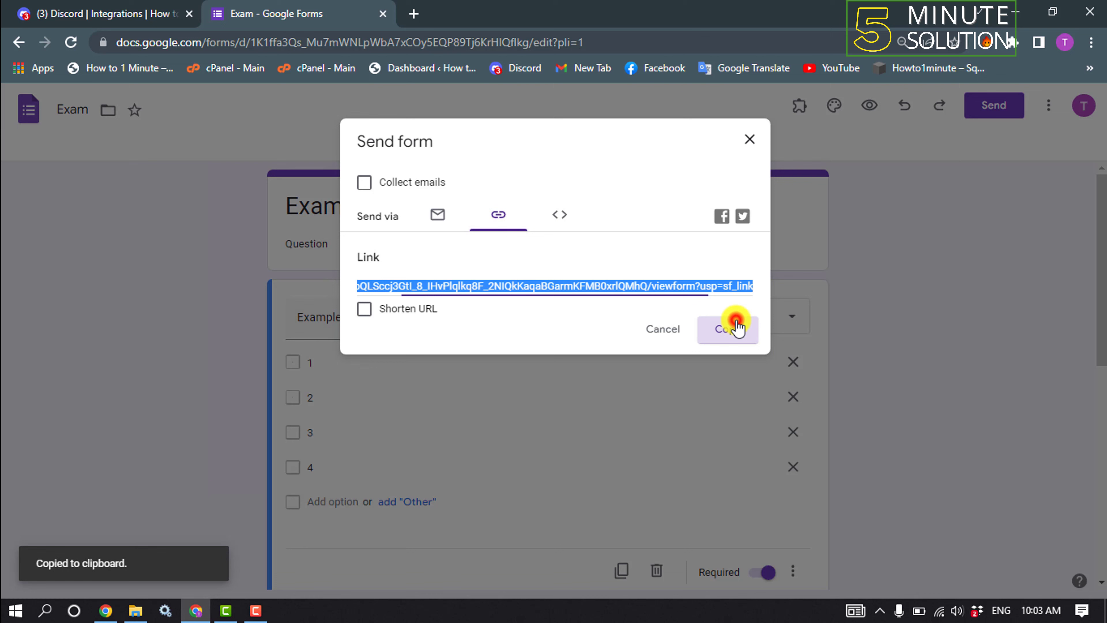
click(1091, 43)
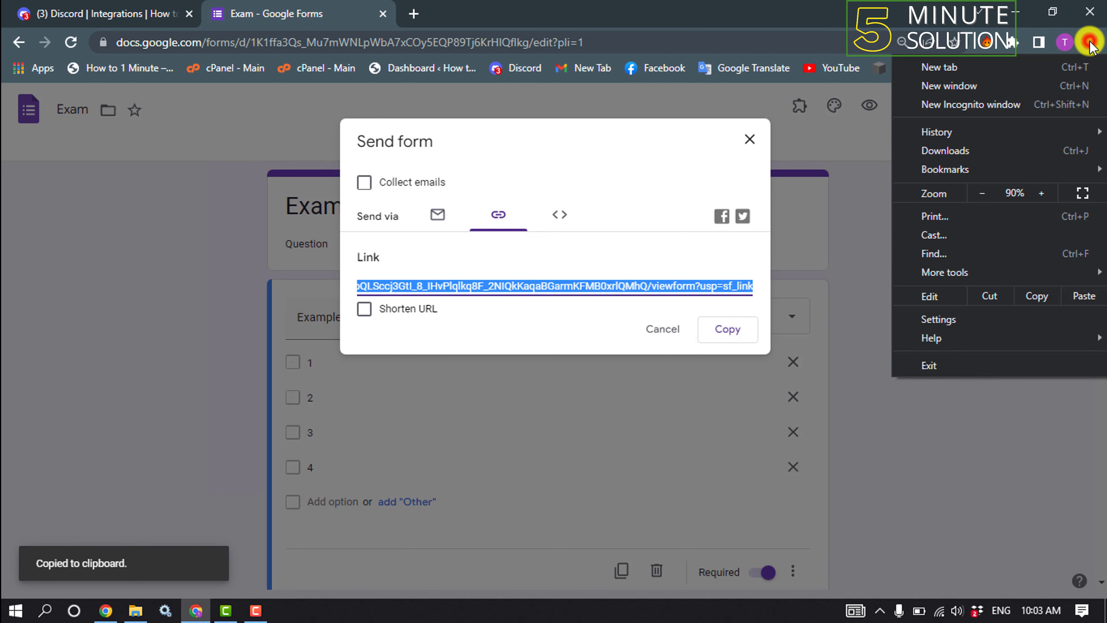
click(955, 105)
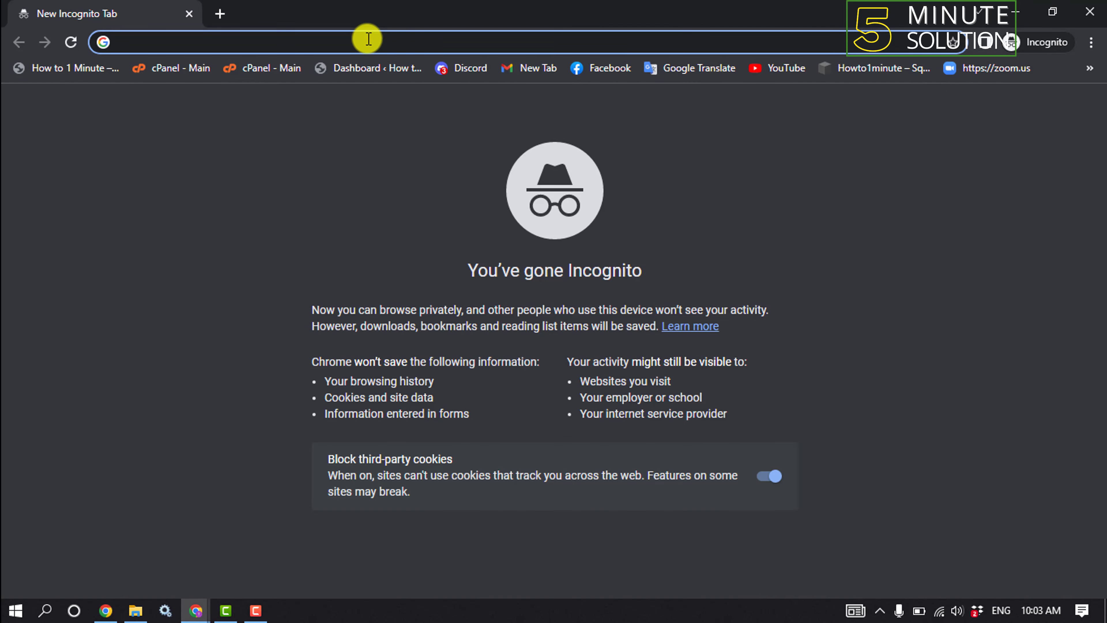
- Load the pasted Exam form link, answer 1, 2 and 3 to the example questions, and submit
right_click(368, 39)
click(447, 166)
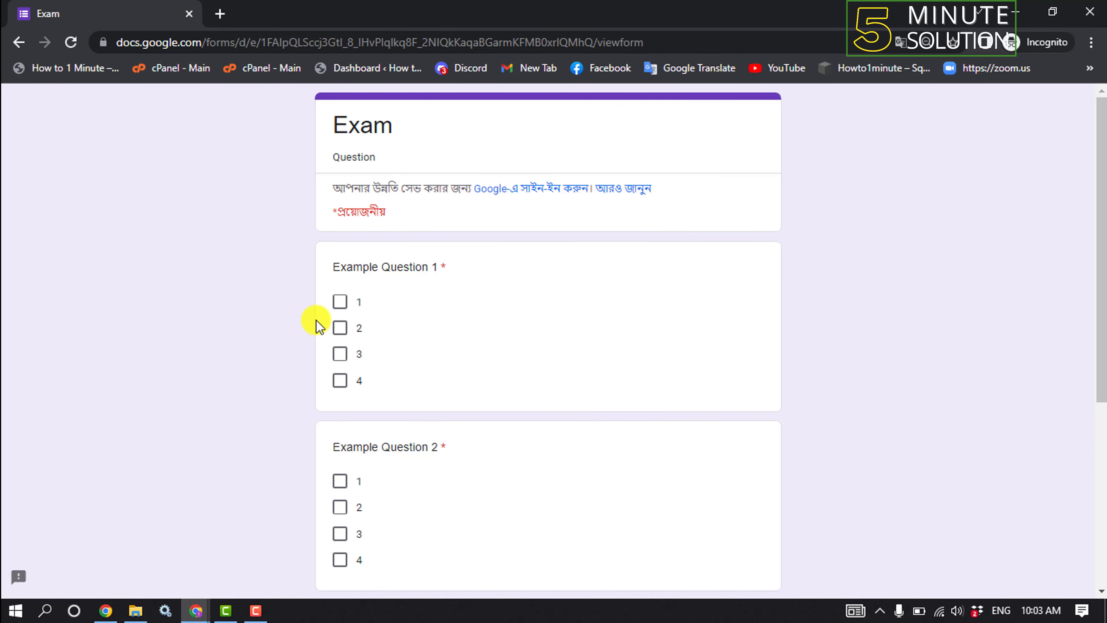
click(340, 301)
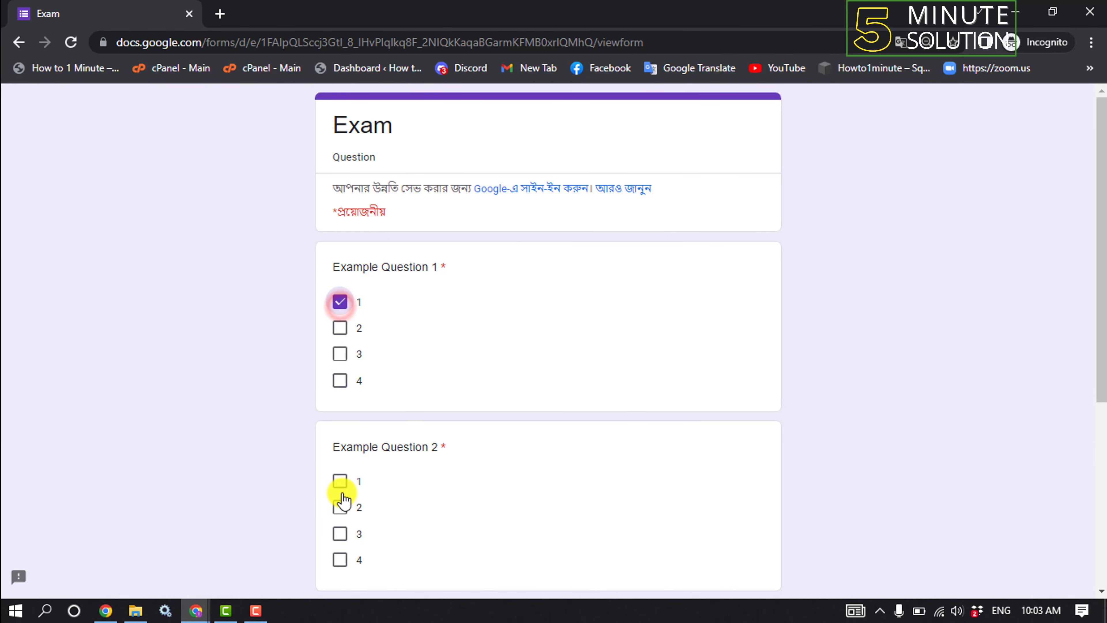
click(352, 508)
scroll(371, 430, down, 5)
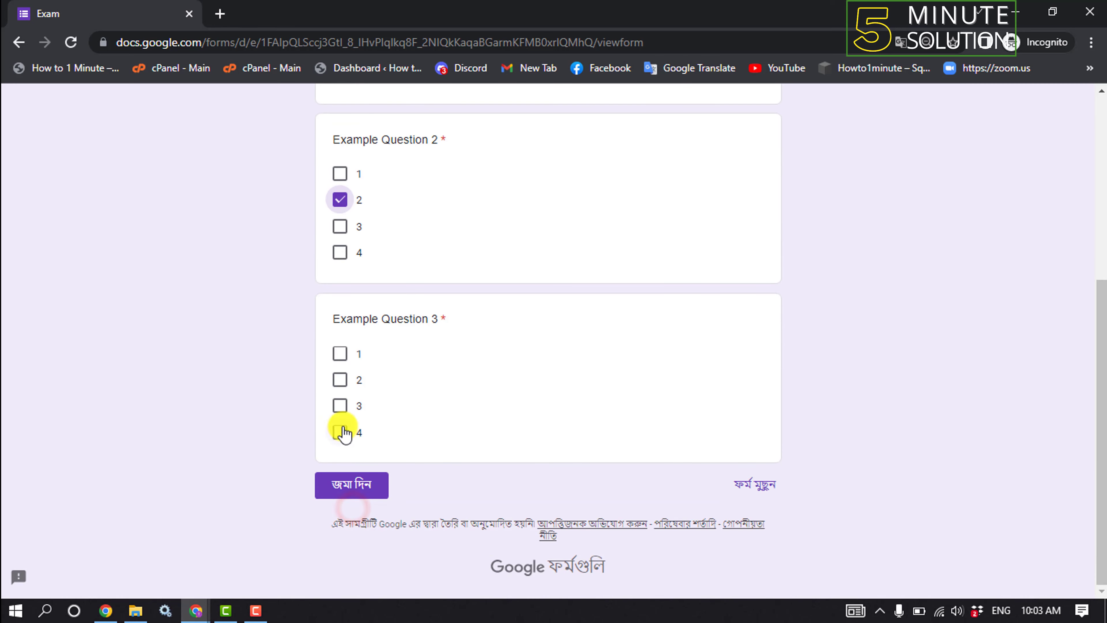
click(343, 409)
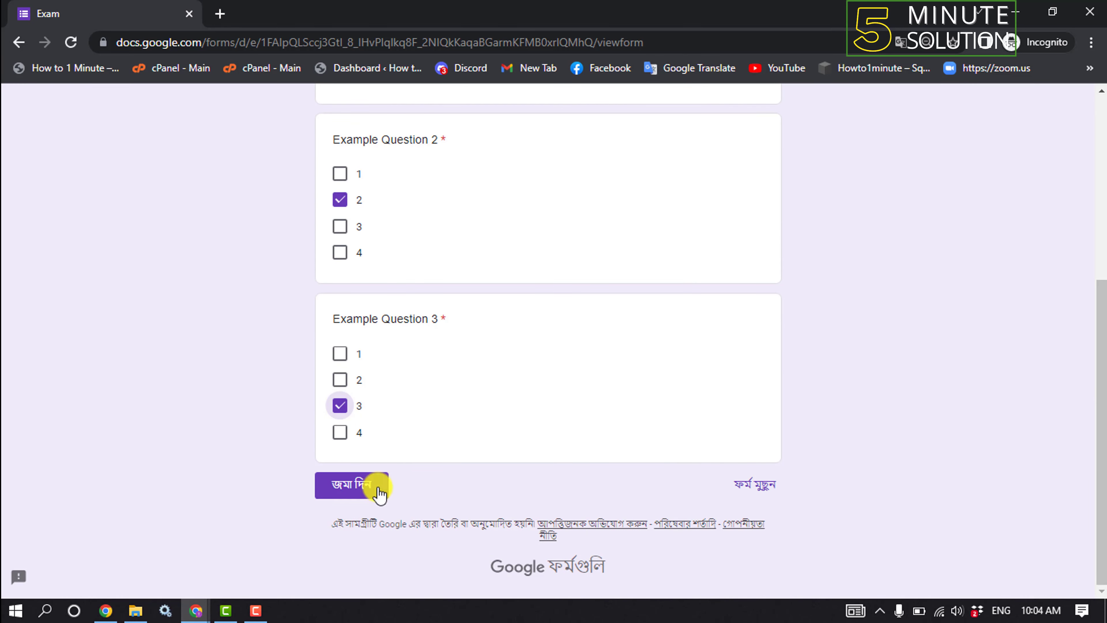
click(358, 486)
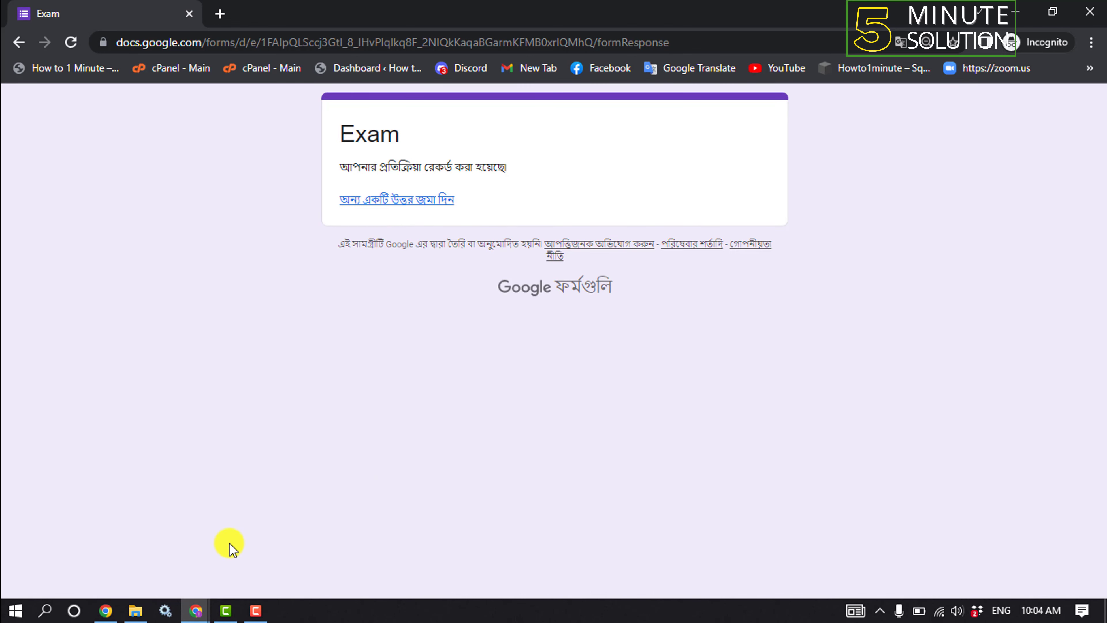
- Return to Discord and close server settings to see the bot's four Example messages in #google-forms
mouse_move(205, 609)
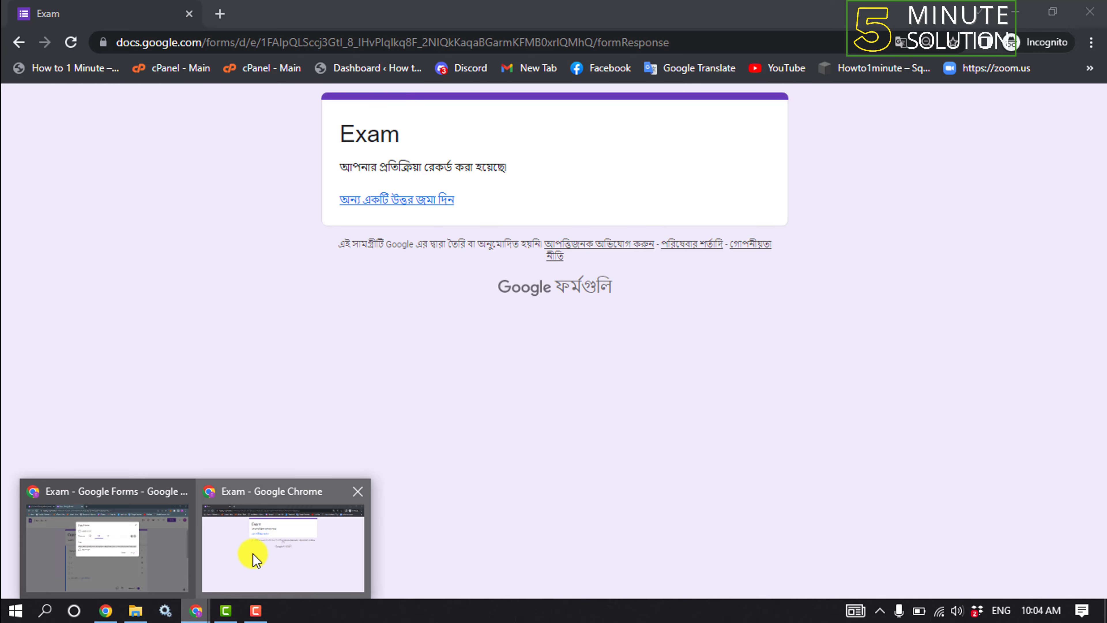
click(126, 530)
click(89, 12)
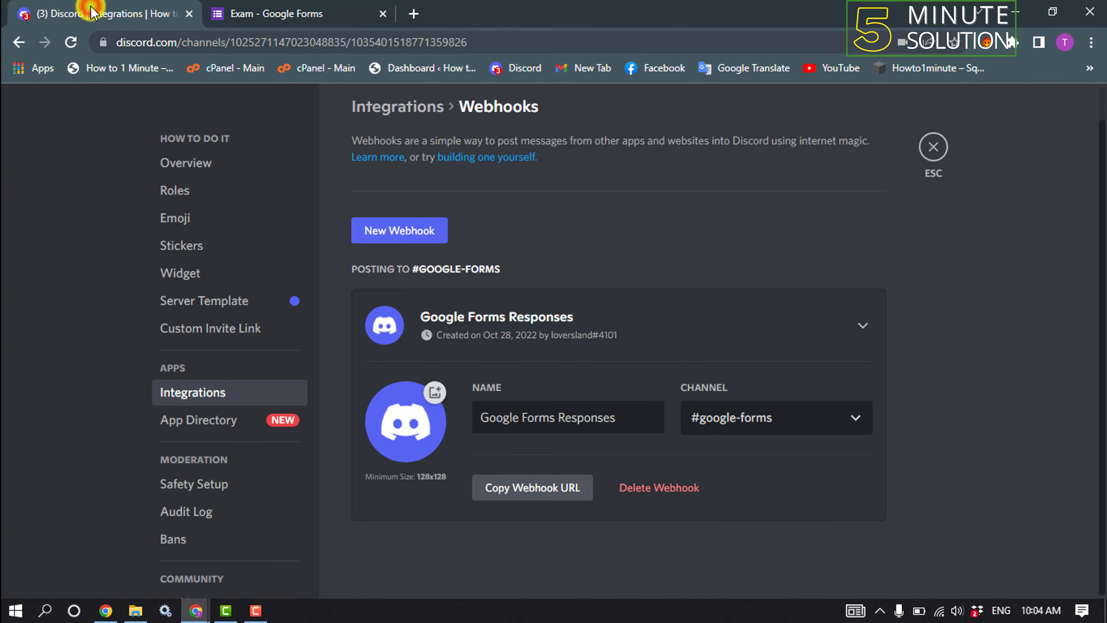
click(936, 147)
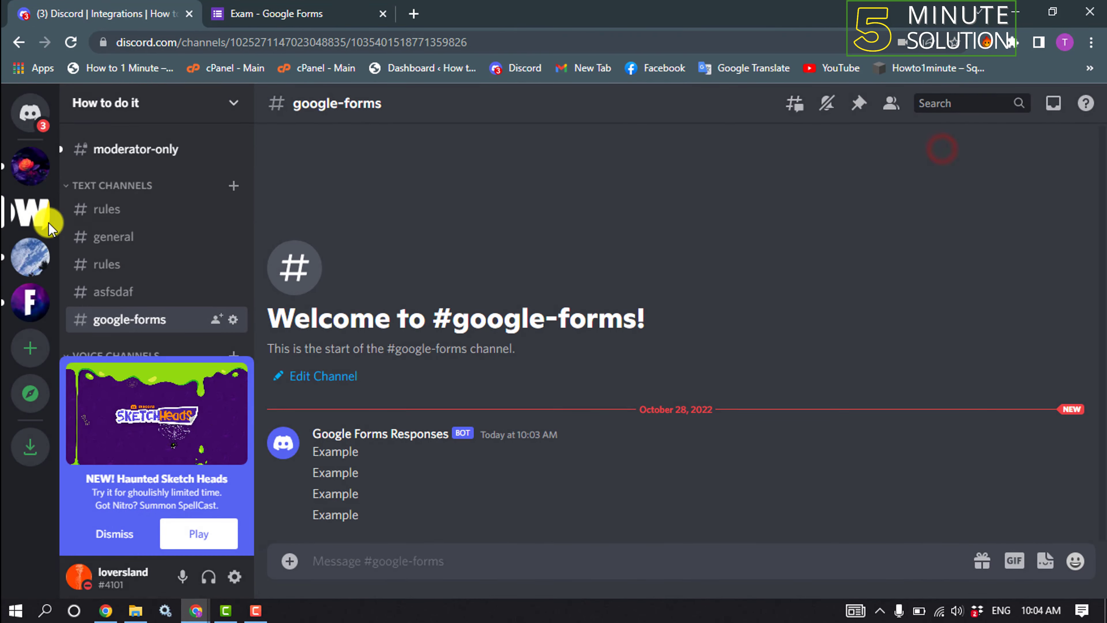